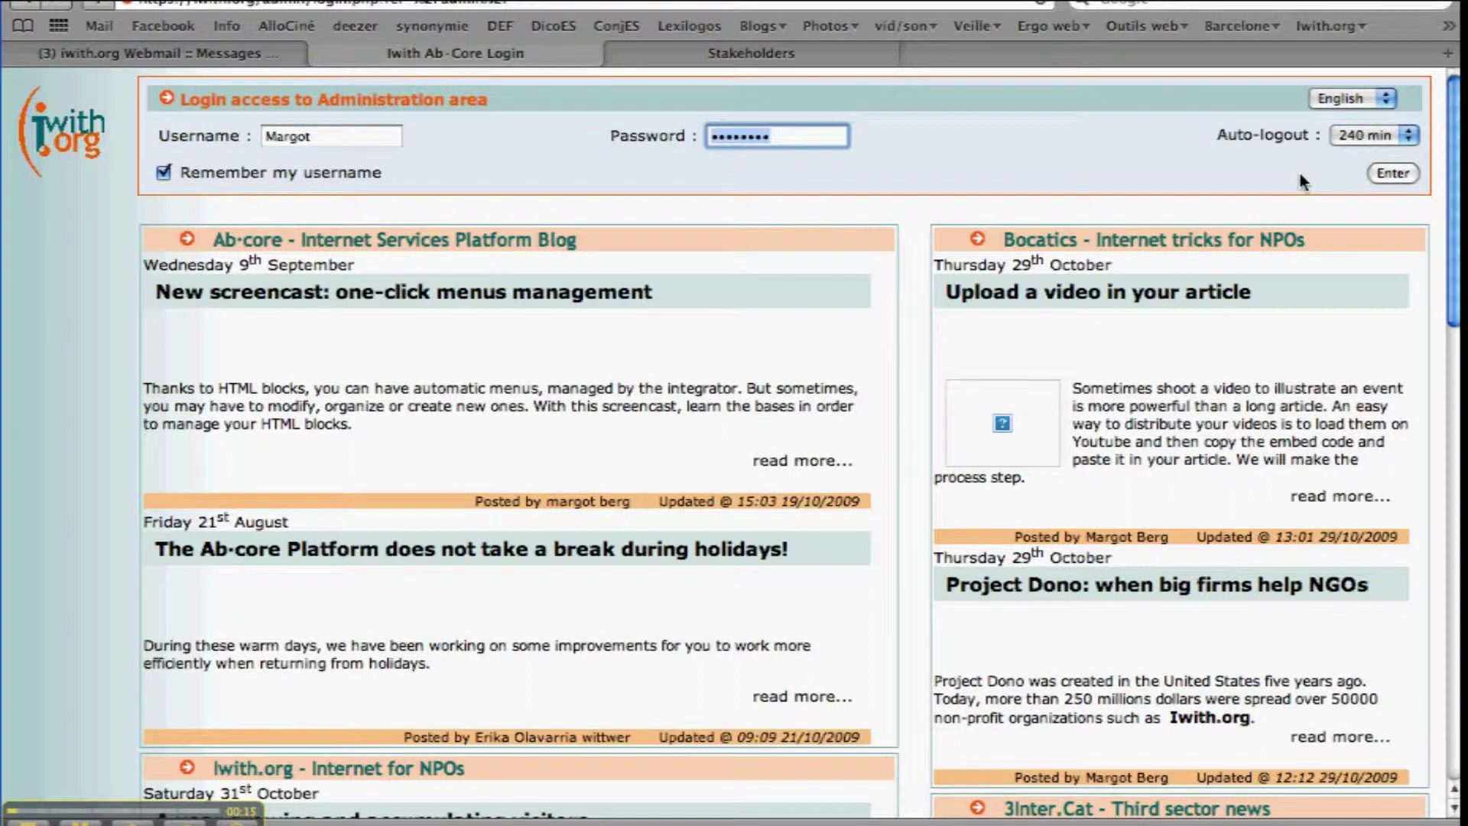
Log in to the administration area with the prefilled credentials and open the Stakeholders service.
click(1388, 178)
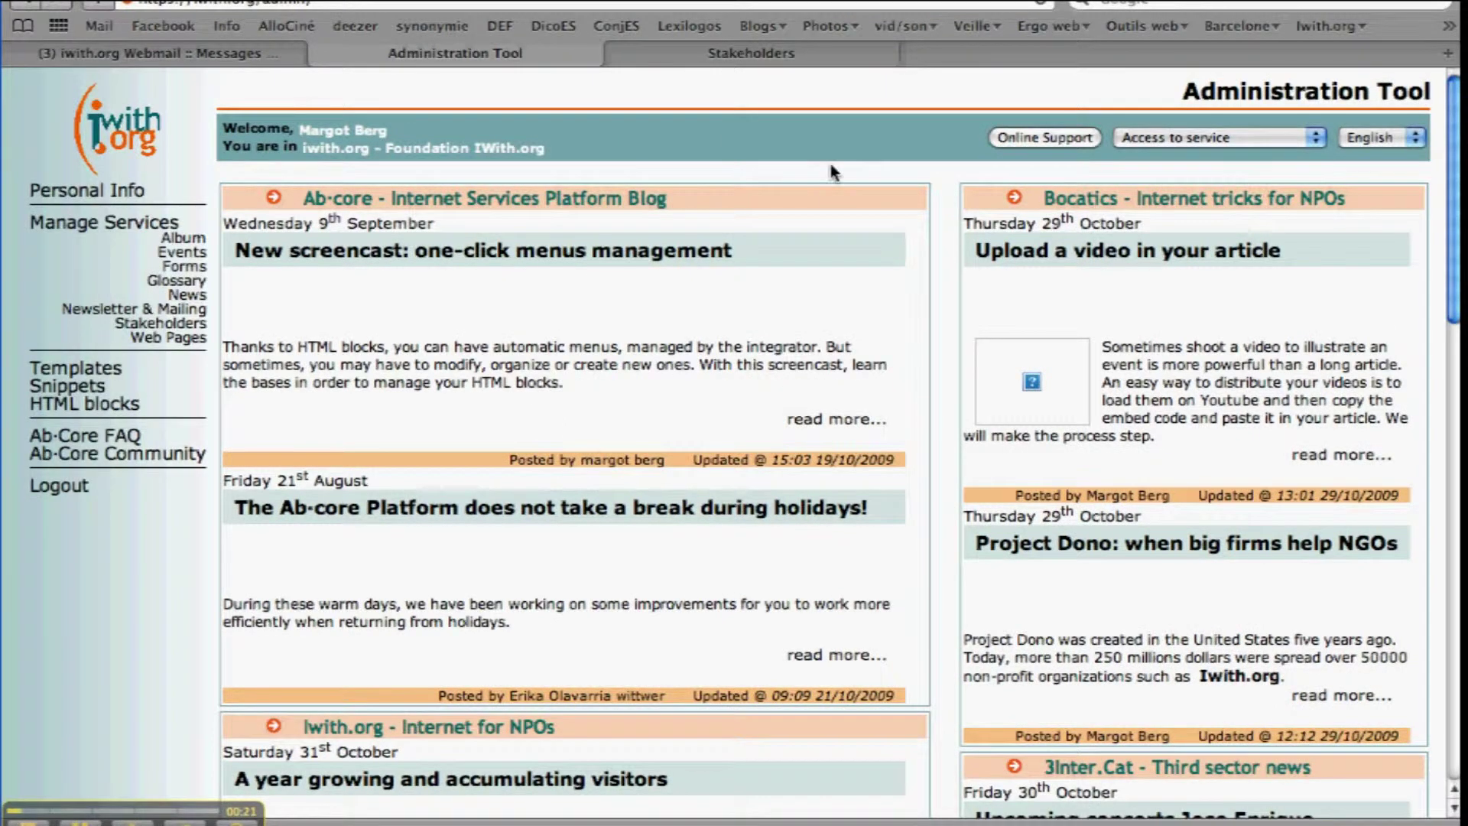
click(189, 330)
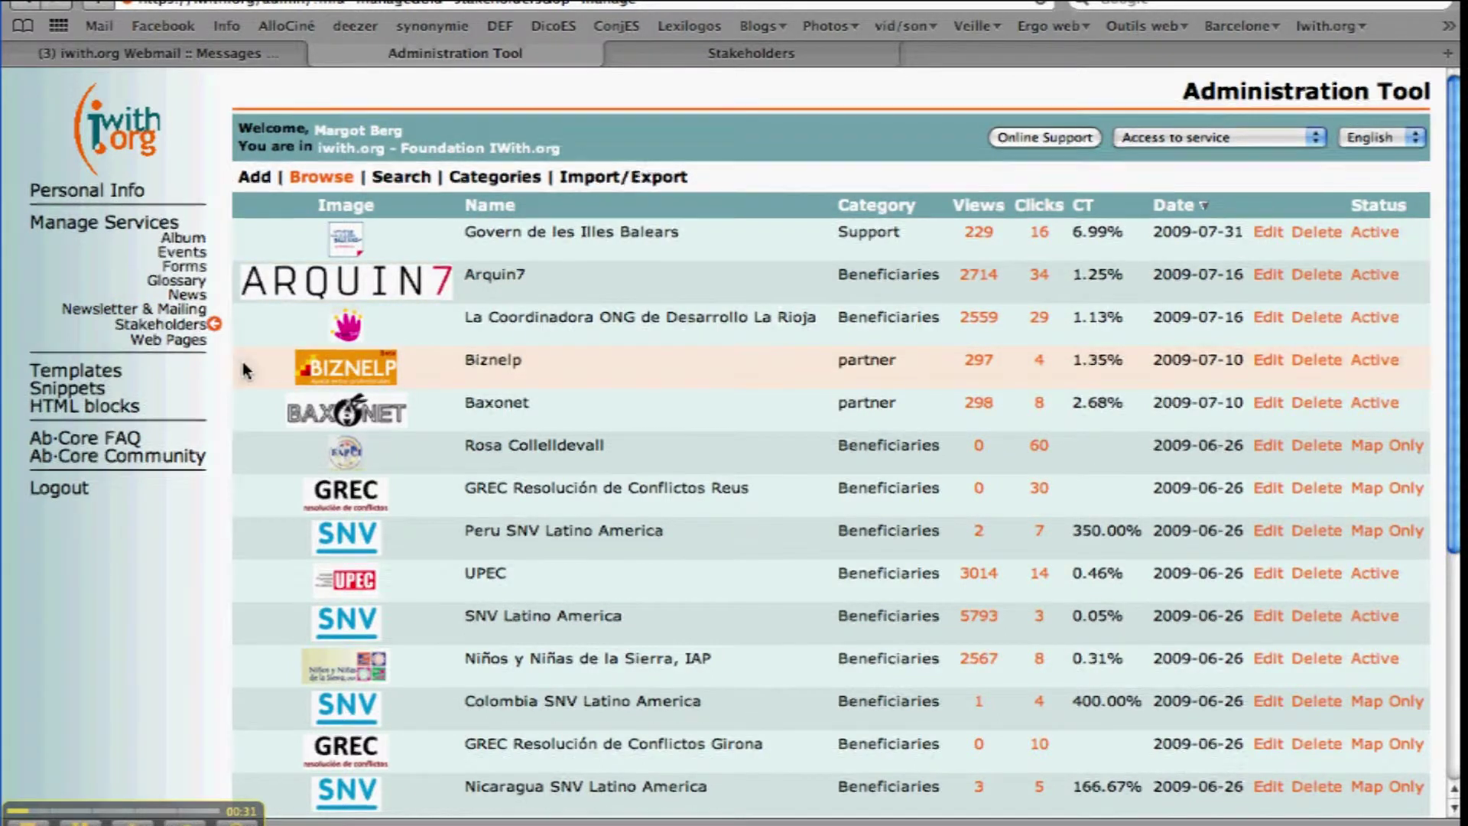
Look through the list of existing stakeholders, checking their logos, categories, views, clicks, dates and statuses.
scroll(243, 369, down, 1)
scroll(241, 369, down, 2)
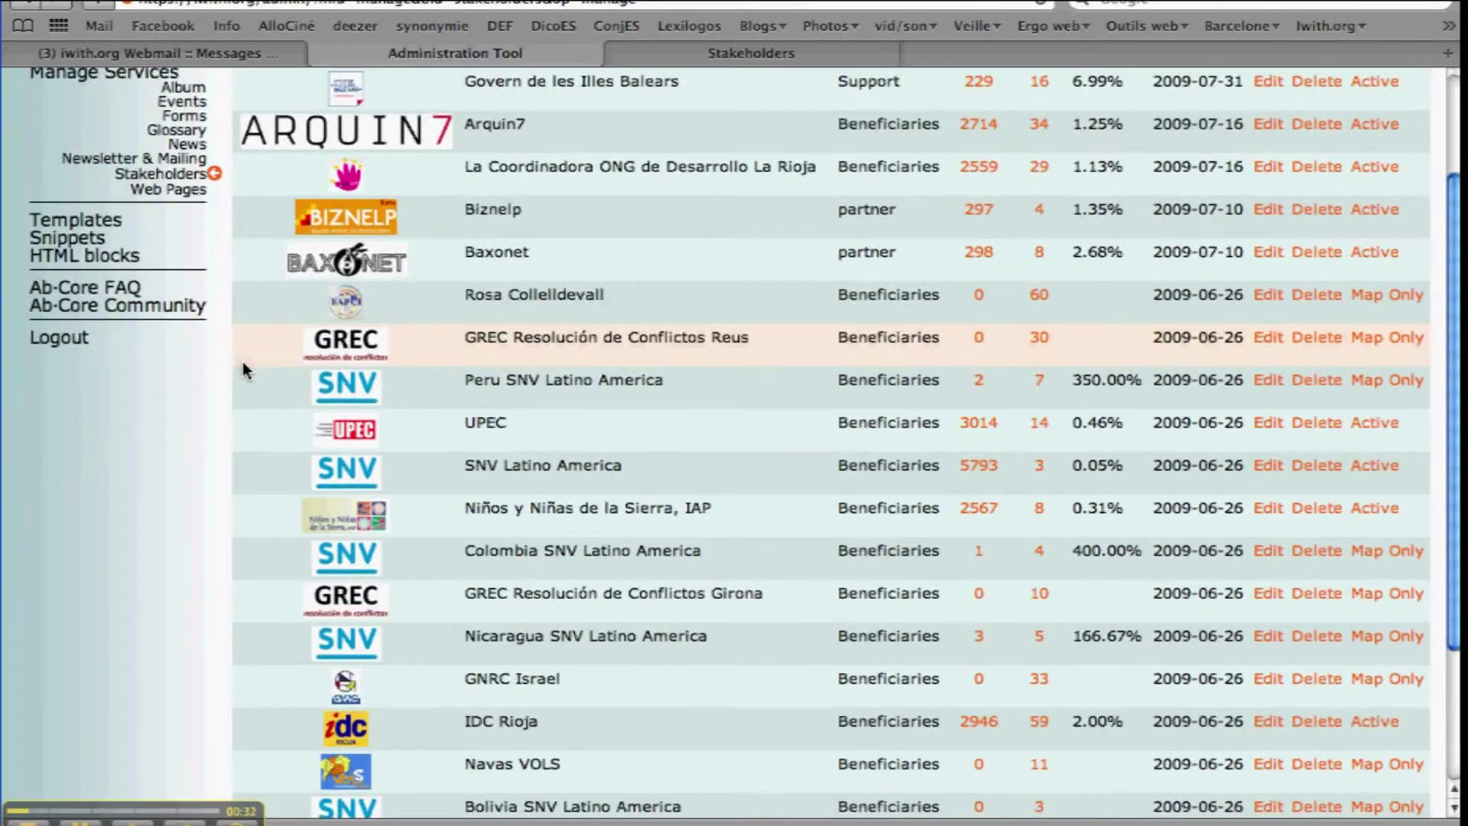
scroll(243, 369, down, 2)
scroll(243, 369, down, 2)
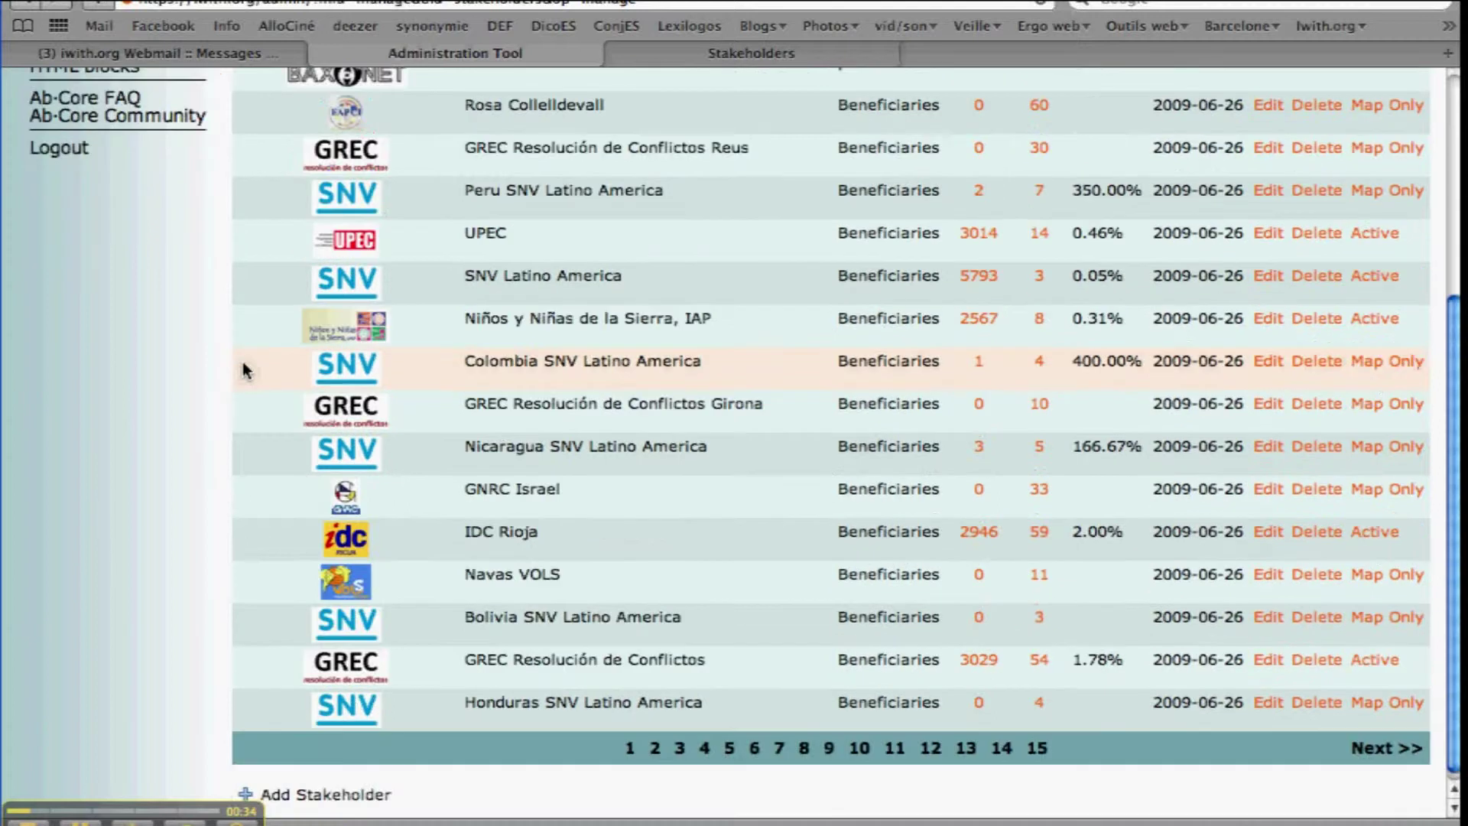
scroll(242, 361, up, 1)
scroll(240, 358, up, 1)
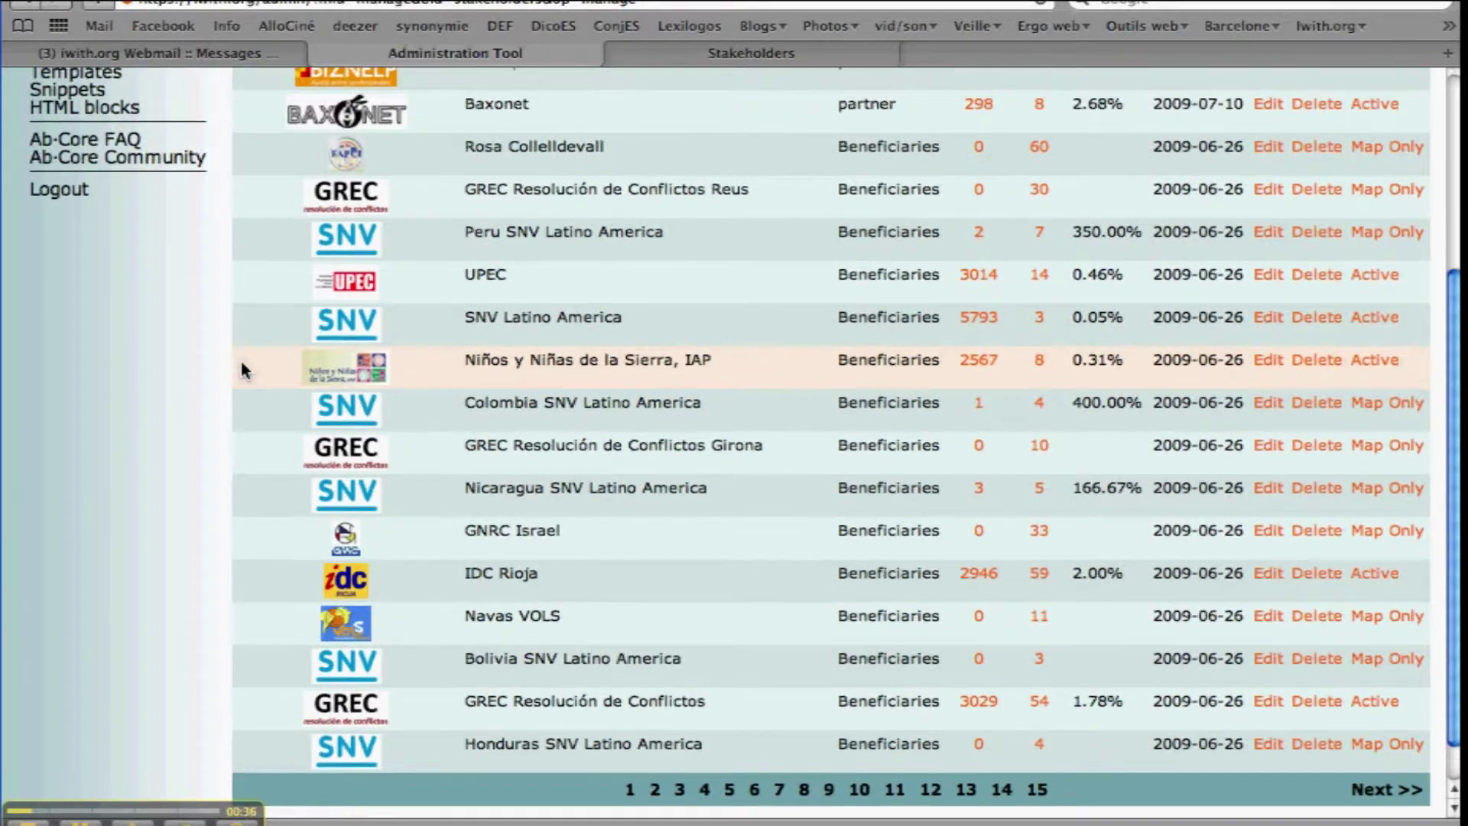
scroll(240, 358, up, 2)
scroll(240, 358, up, 1)
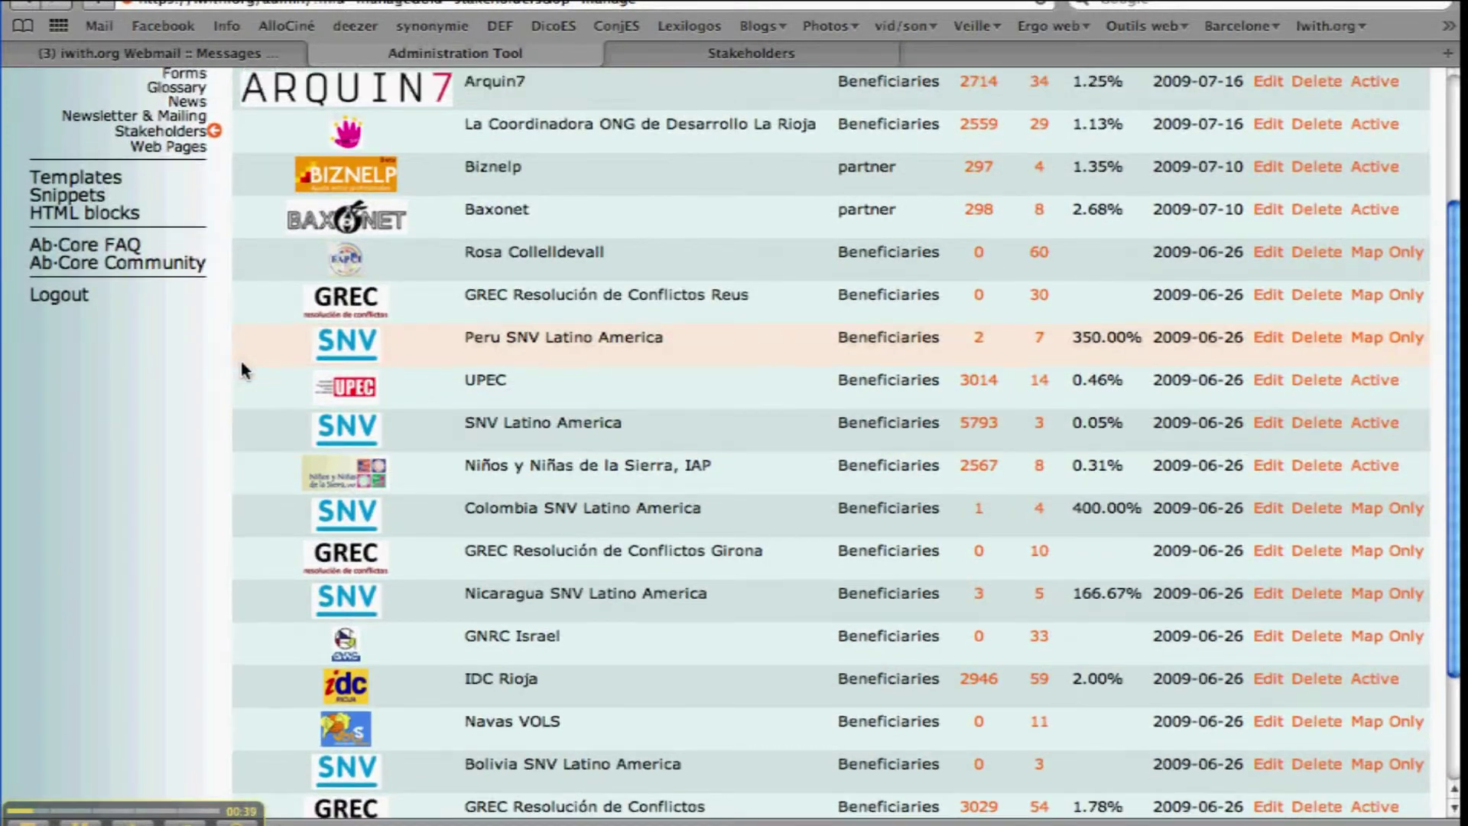
scroll(241, 370, up, 1)
scroll(240, 357, up, 1)
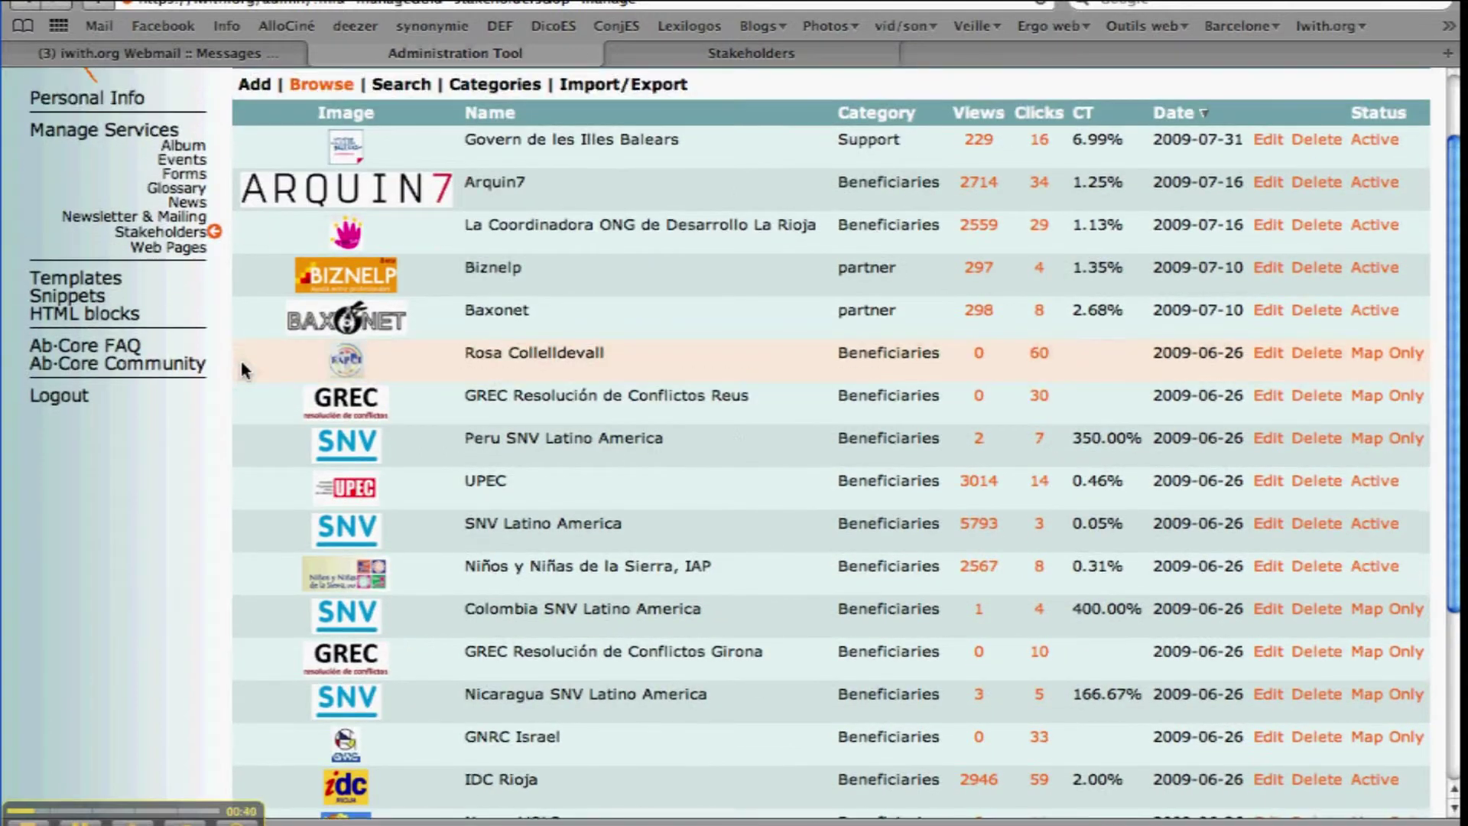
scroll(240, 358, up, 1)
scroll(242, 365, up, 1)
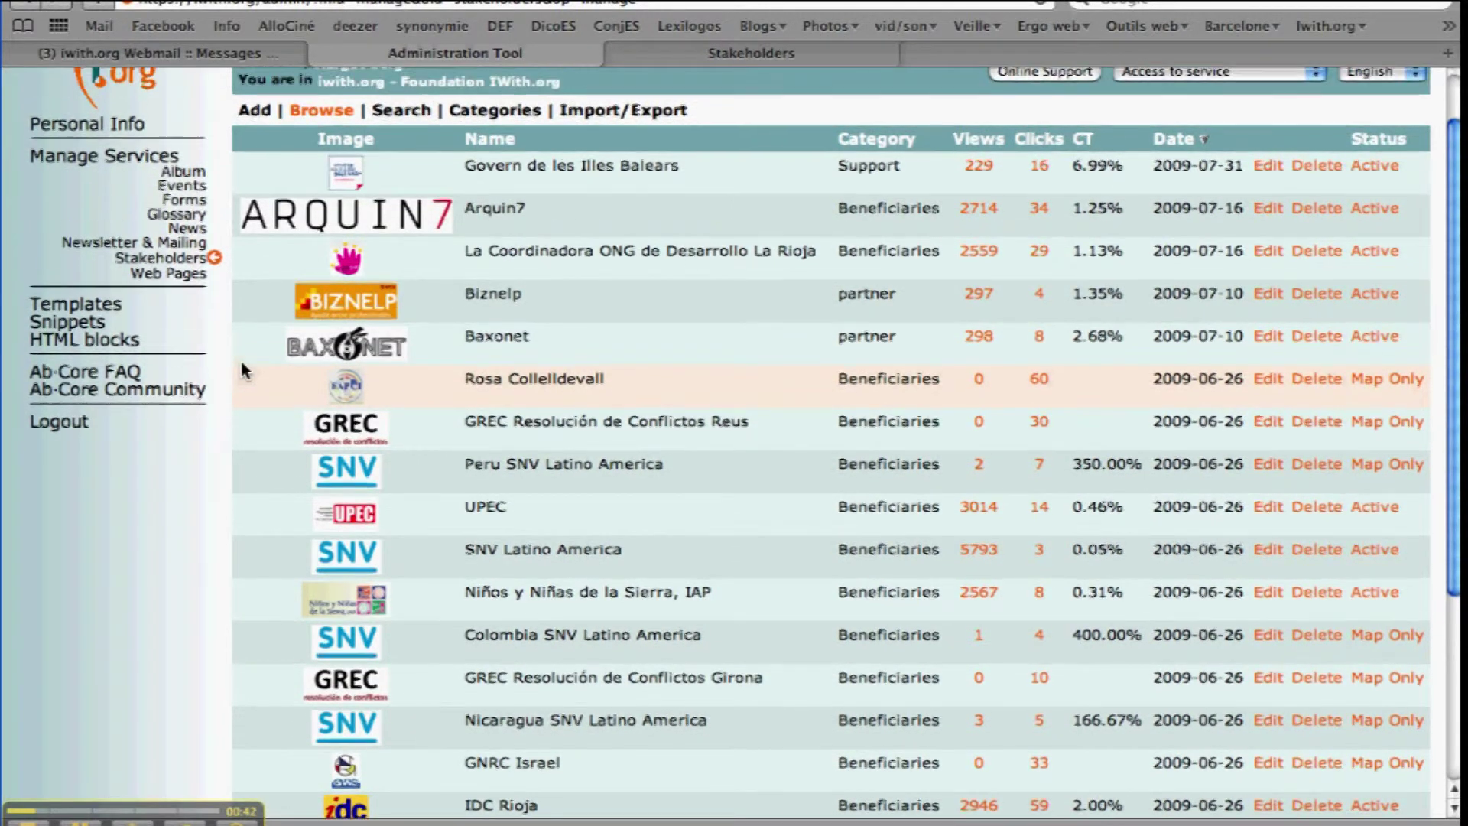
scroll(242, 365, up, 1)
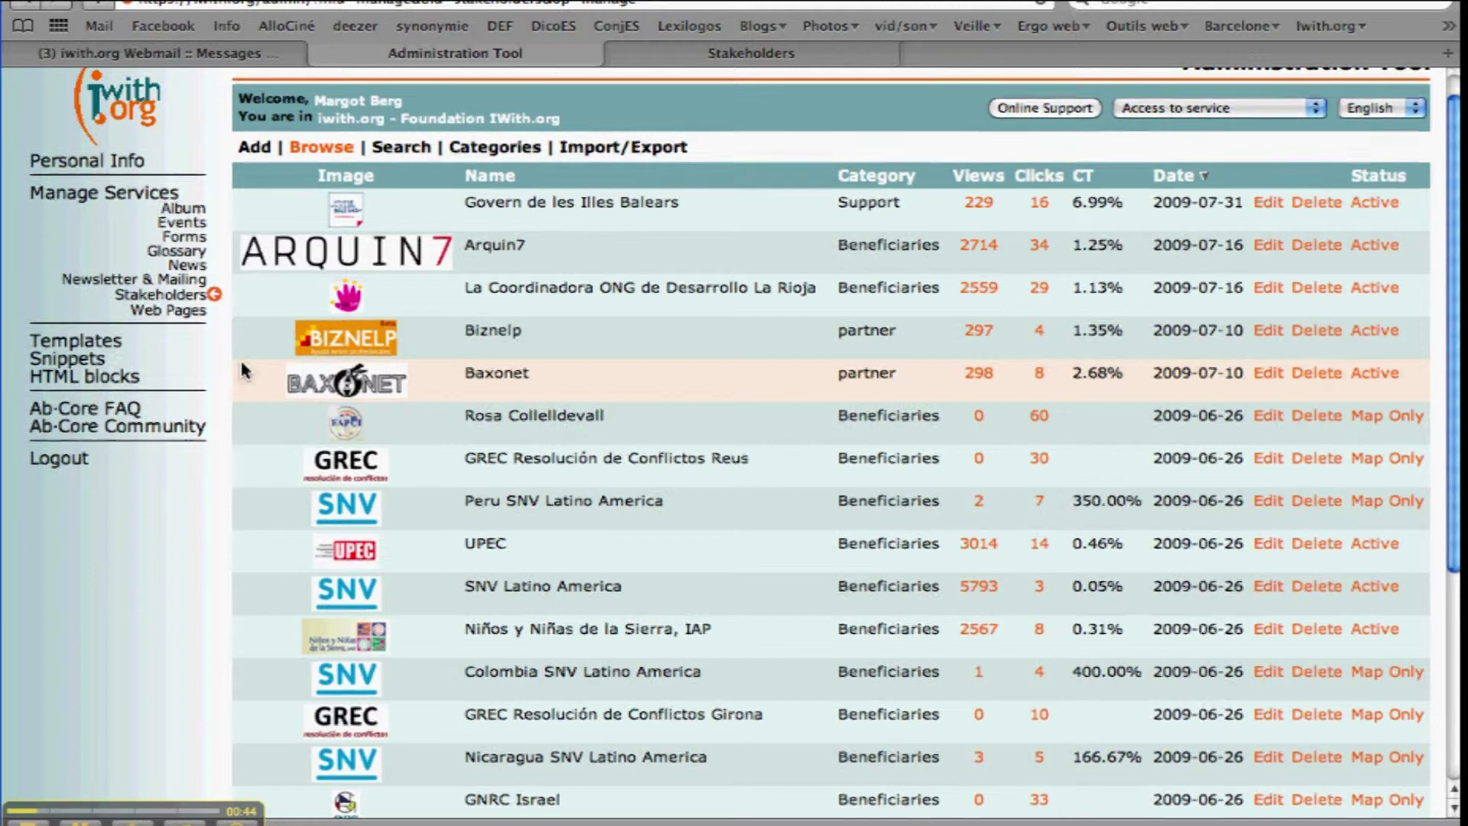
scroll(240, 358, up, 1)
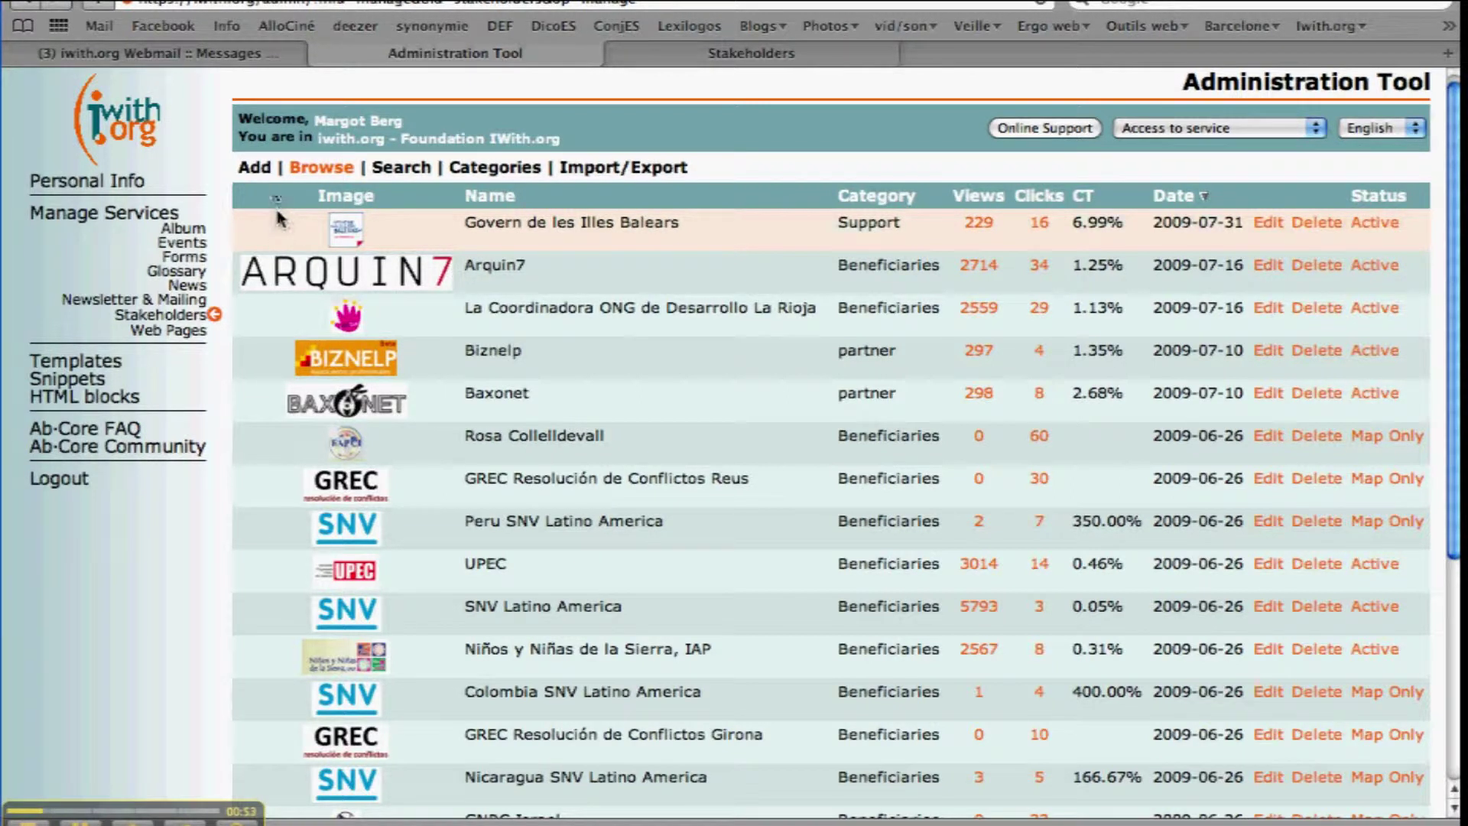
Start a new stakeholder with the identifier "iwith" and the category Beneficiaries.
click(257, 172)
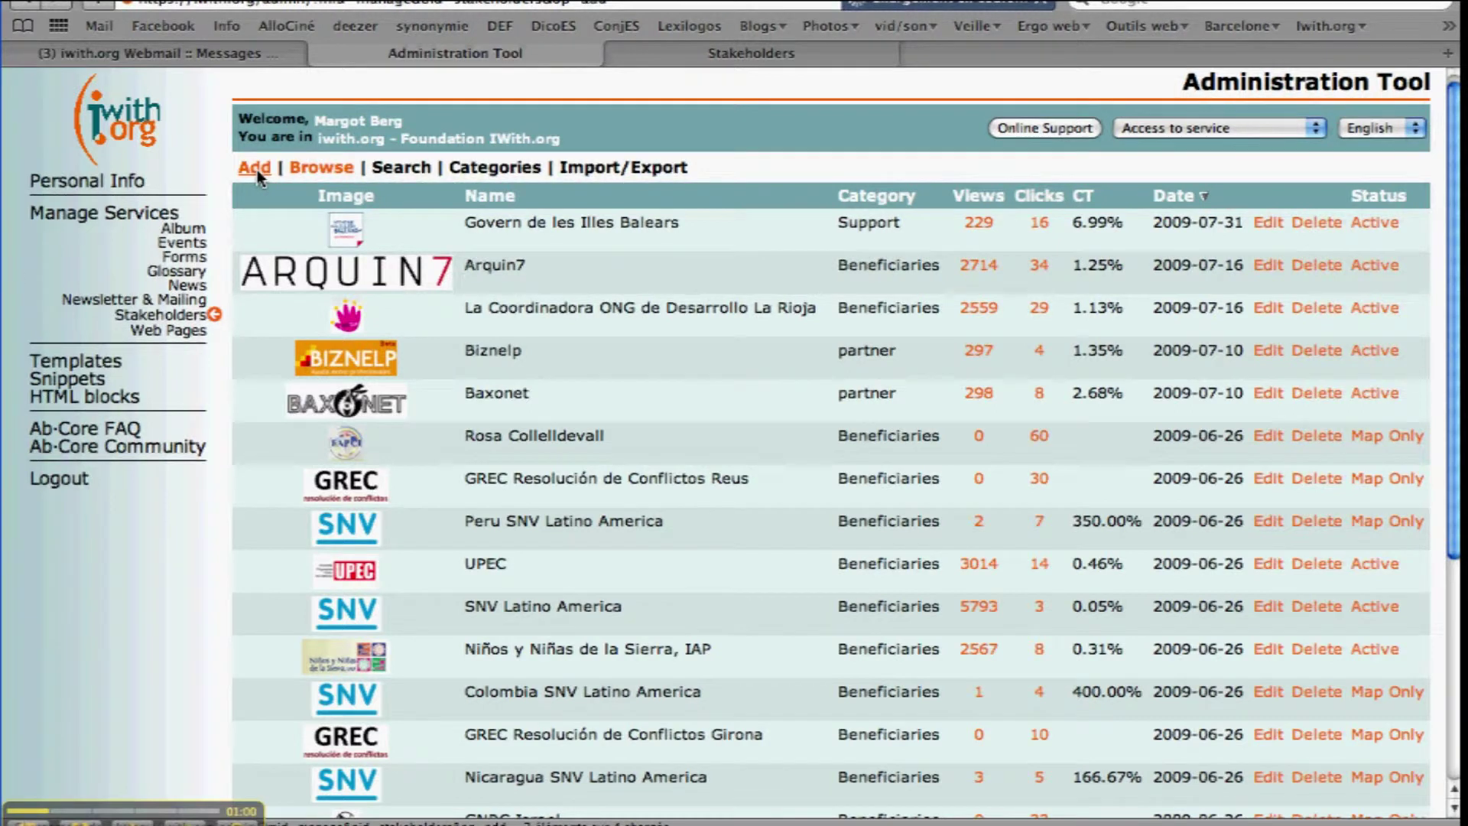
click(581, 267)
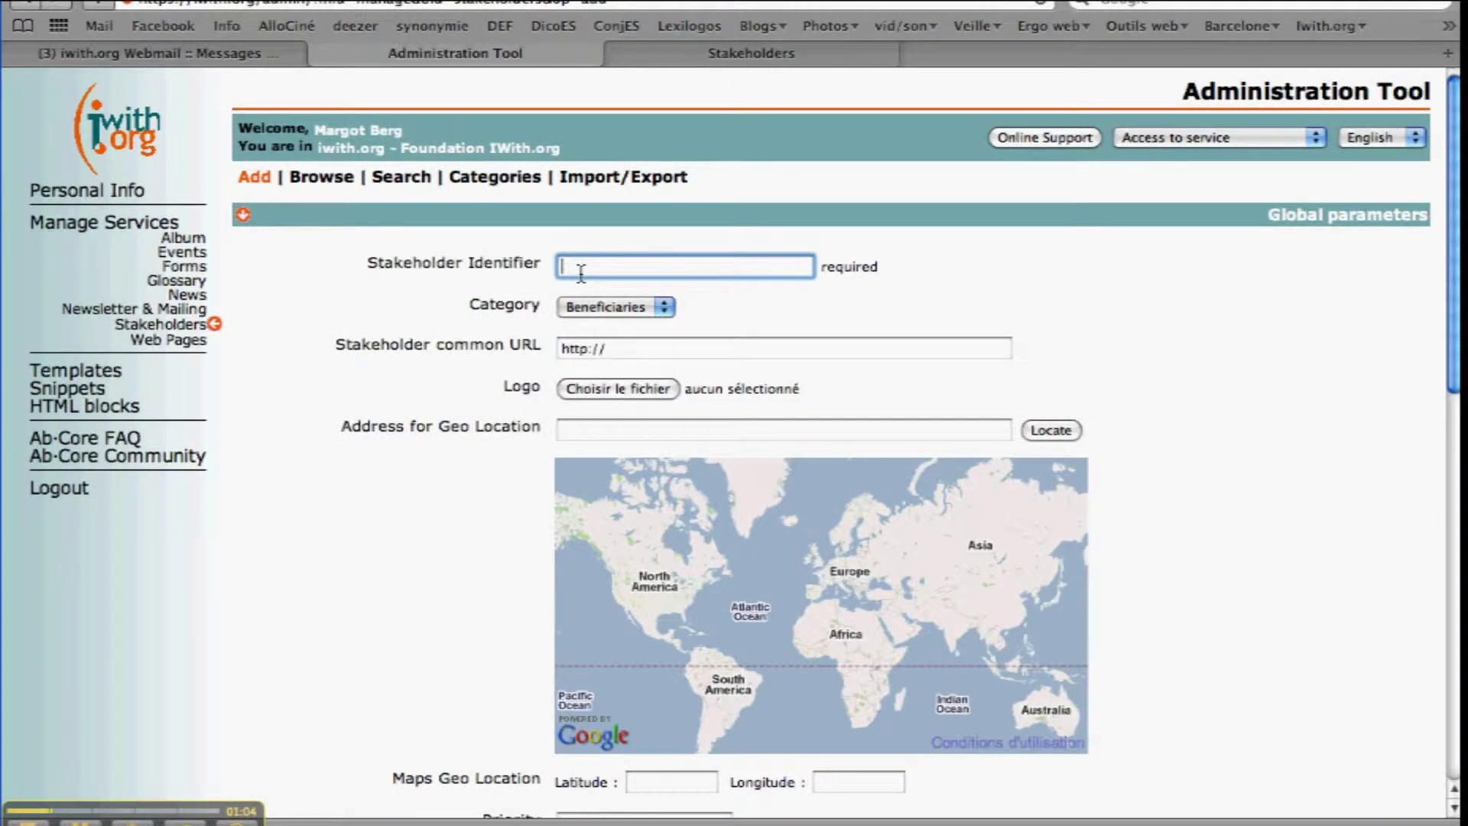
text(iwith)
click(665, 306)
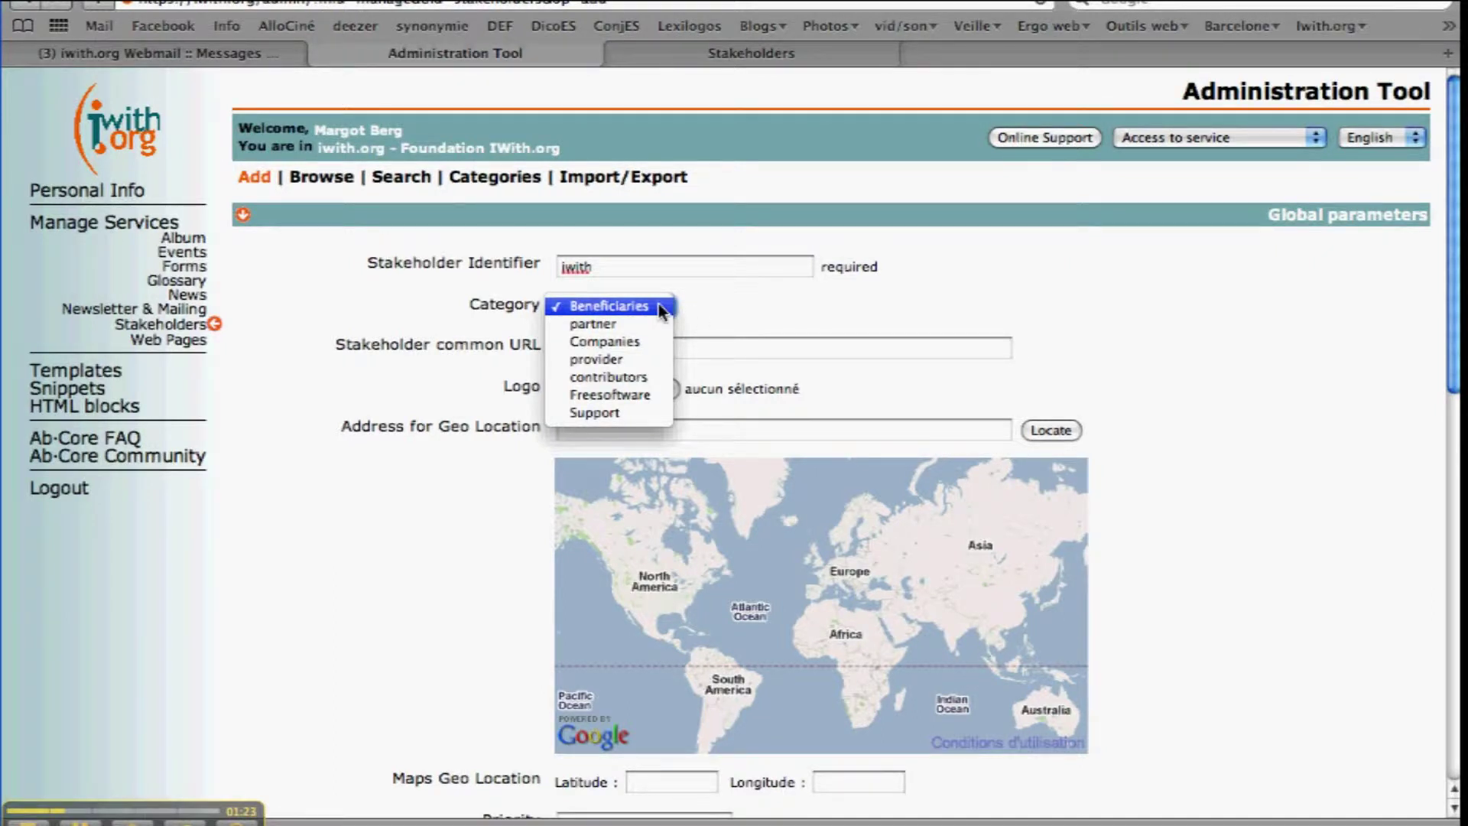
click(659, 306)
click(645, 348)
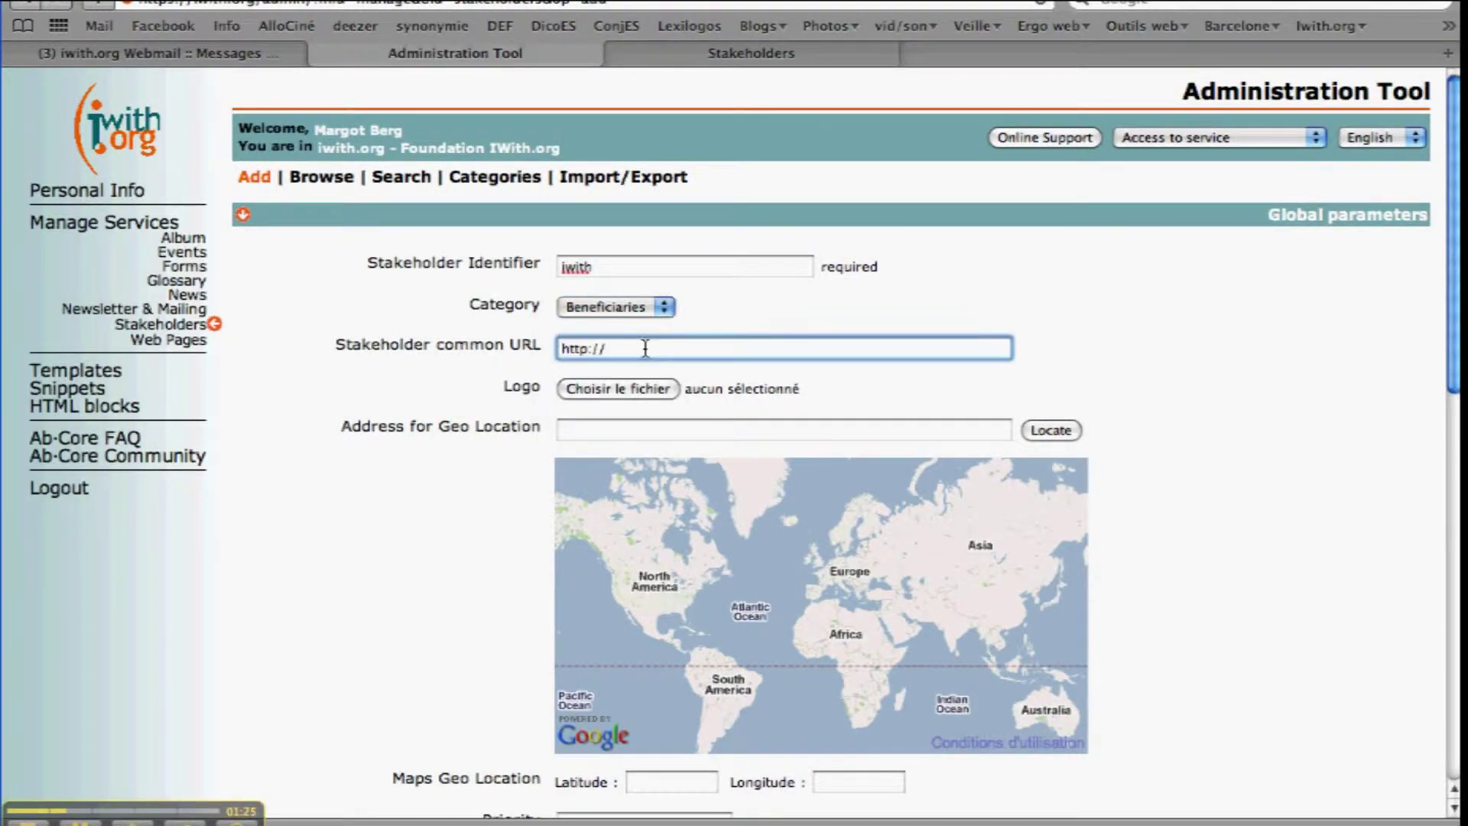
text(www.iwith.org)
key(Tab)
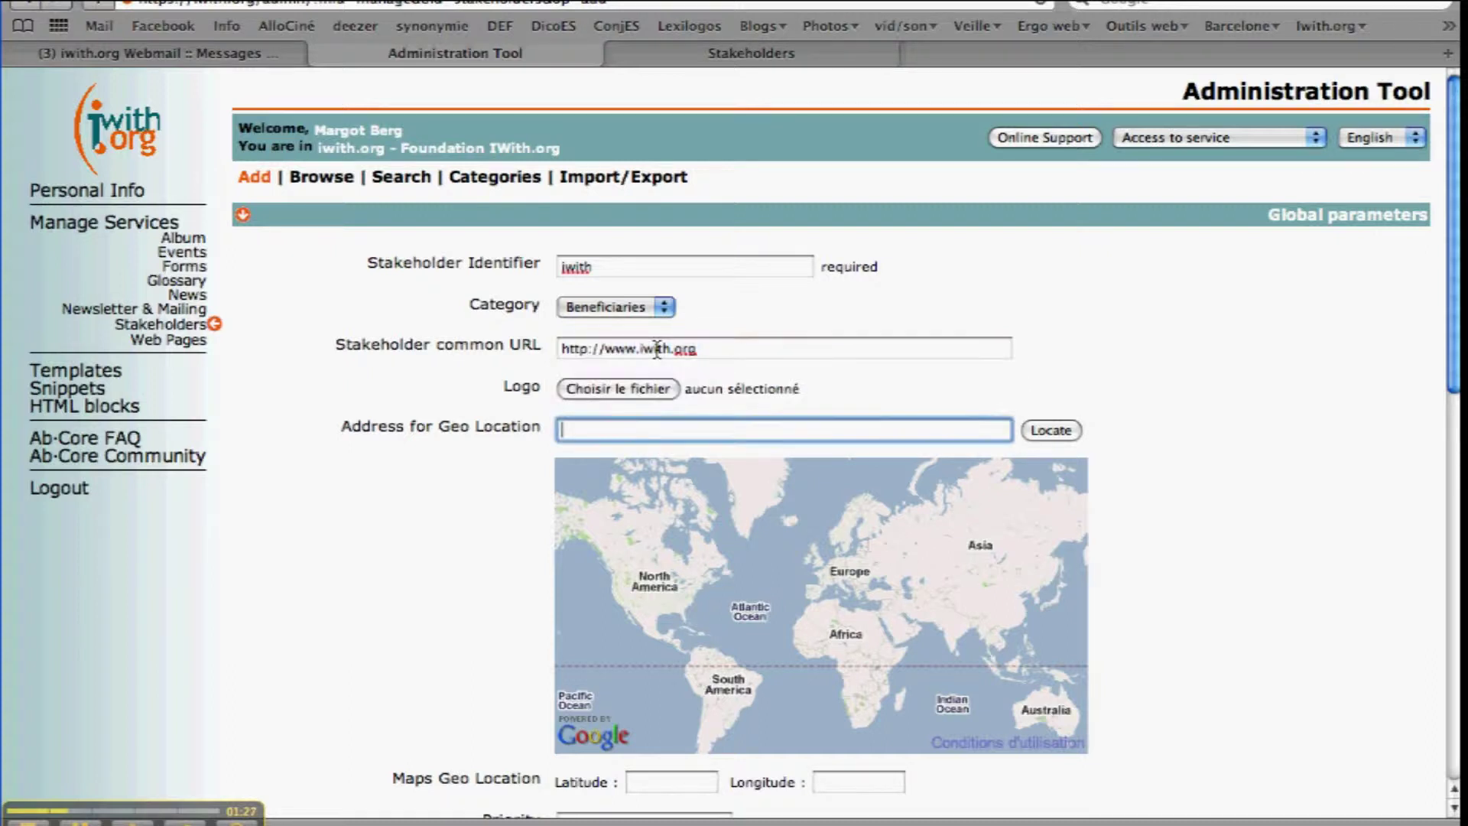
click(631, 387)
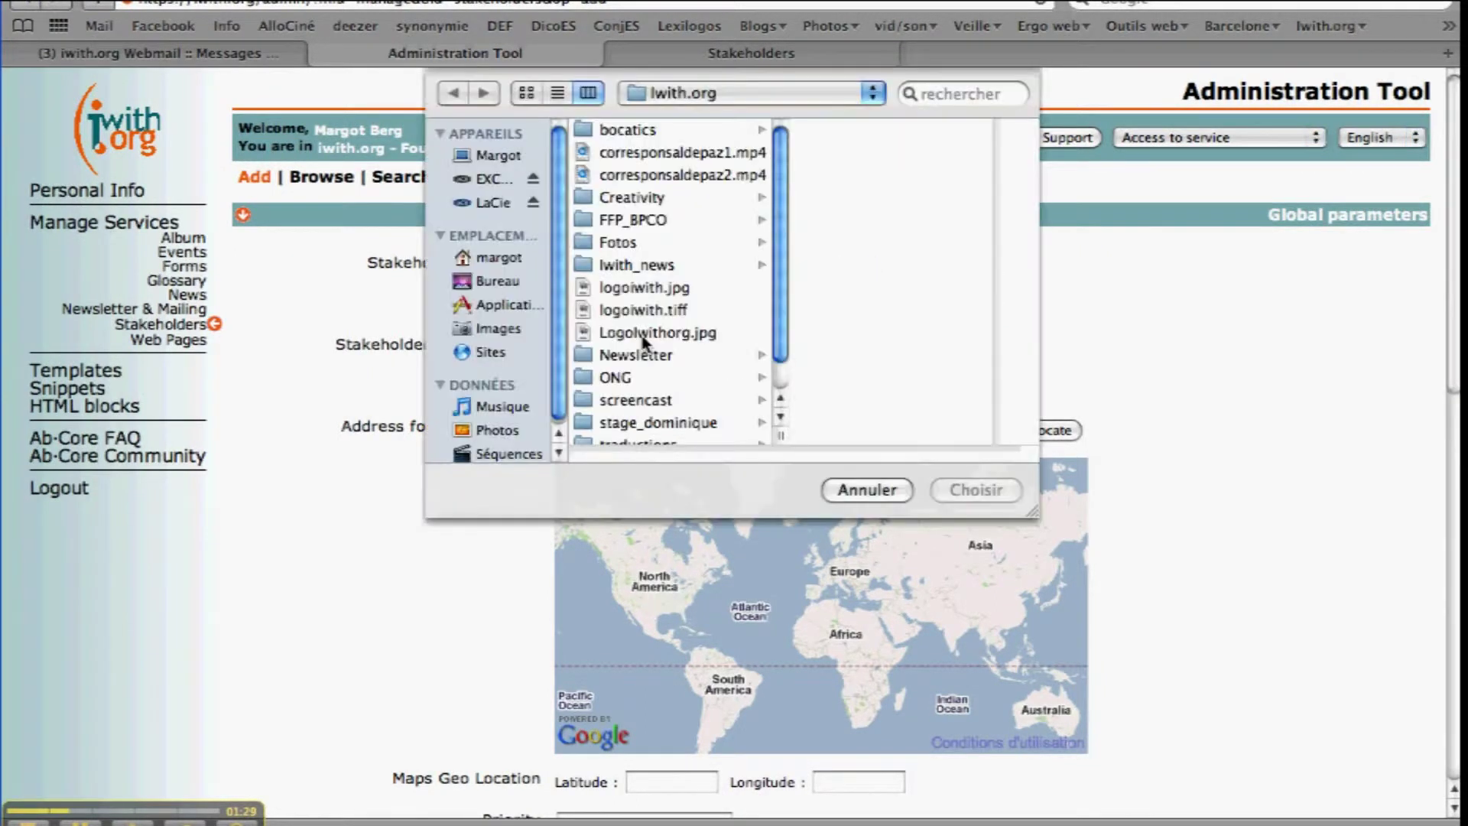
click(643, 287)
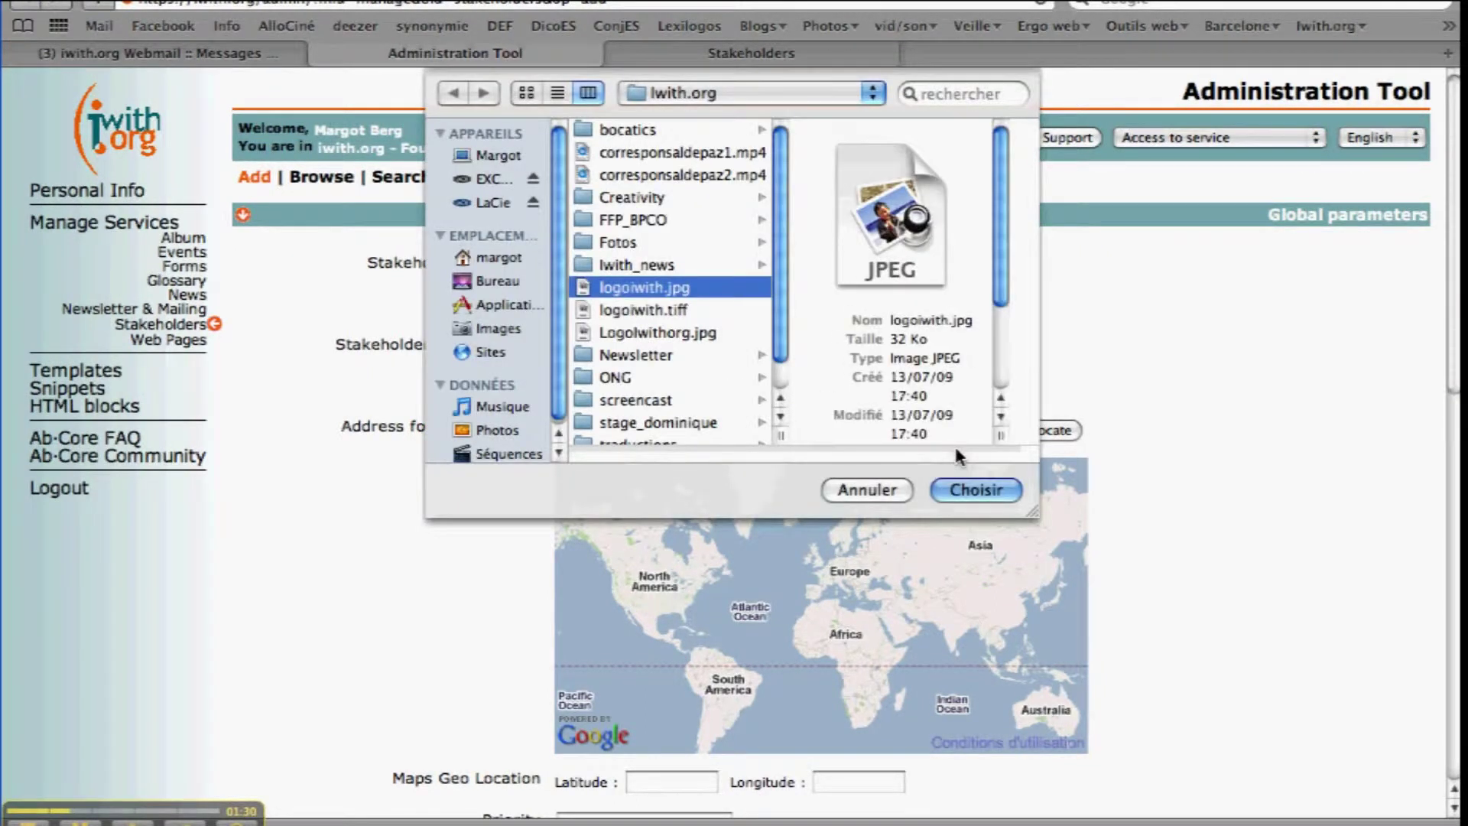
click(967, 489)
Enter "barcelona spain" as the geolocation address and locate it on the map.
scroll(831, 423, down, 1)
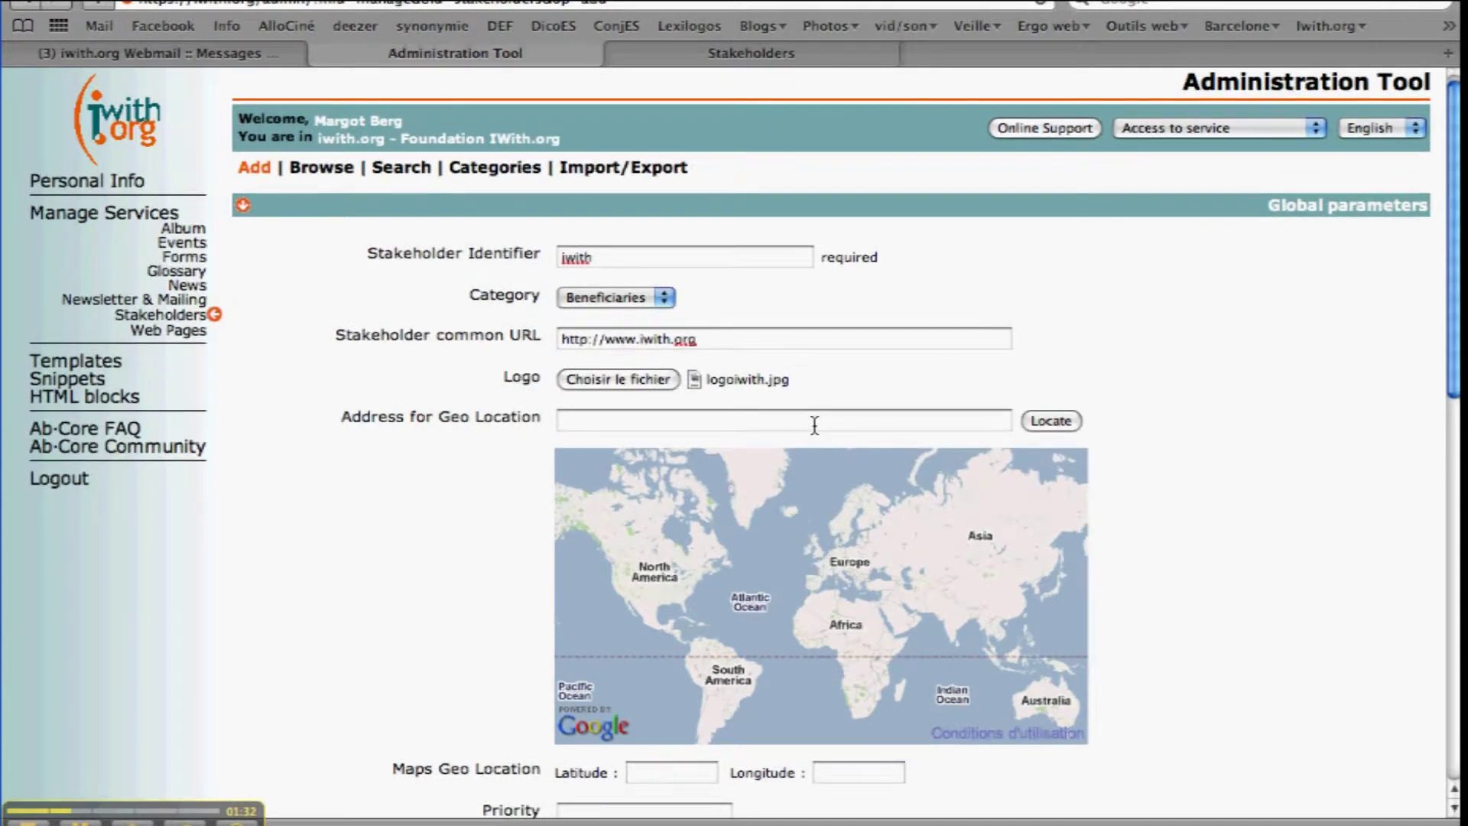
click(794, 422)
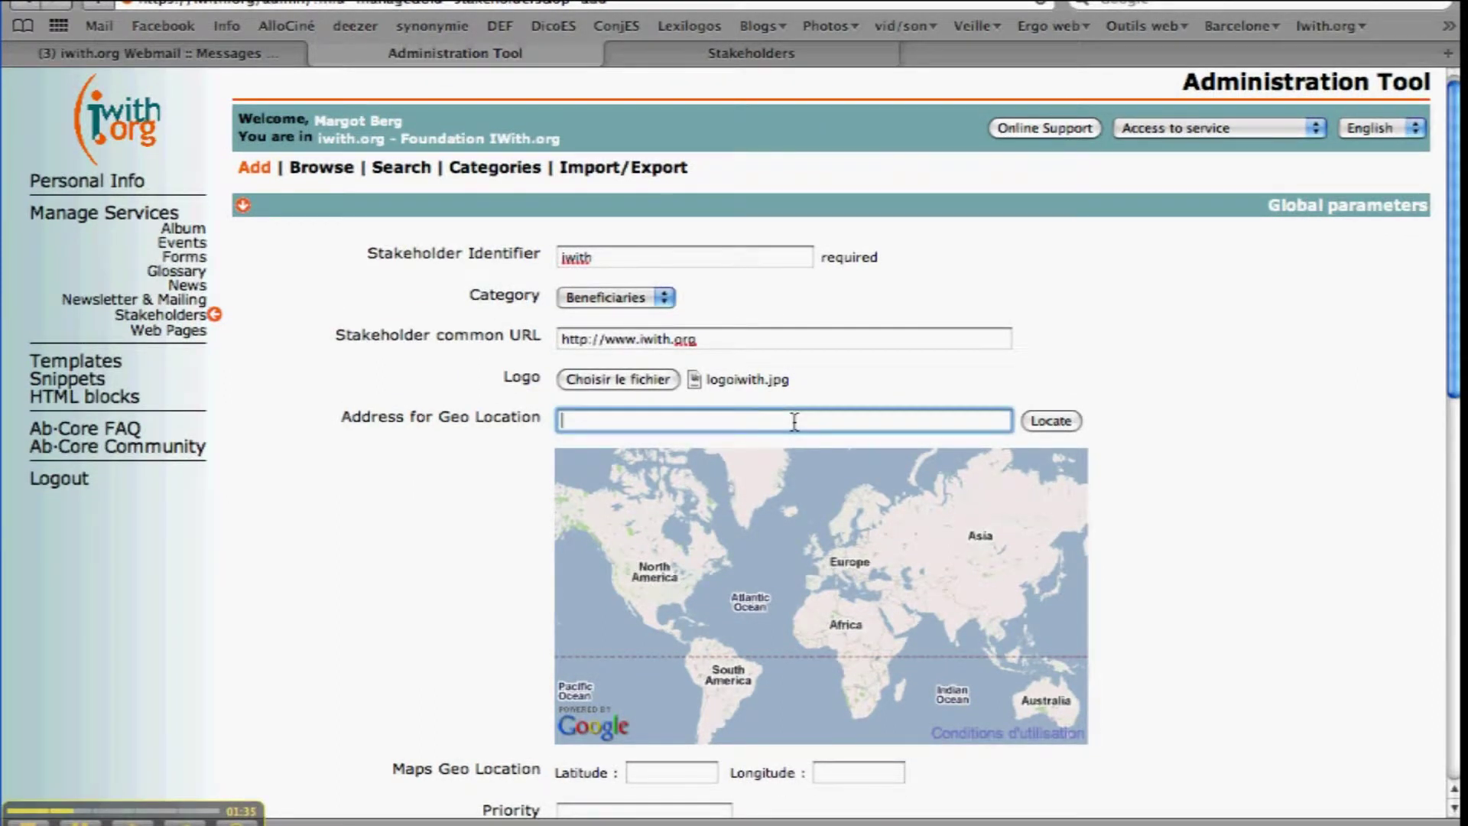
scroll(794, 422, down, 3)
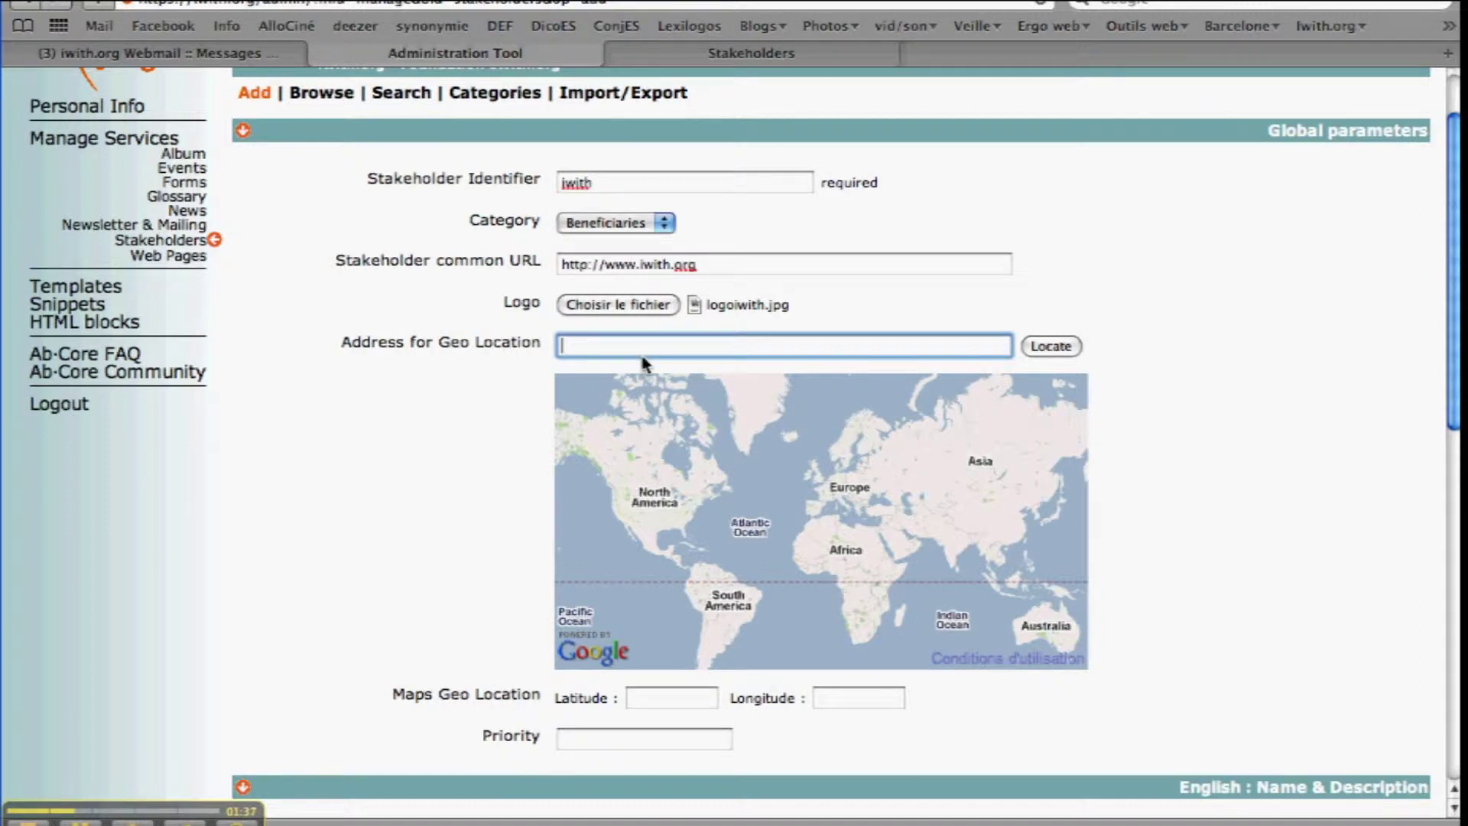
text(barcelona spain)
click(1061, 350)
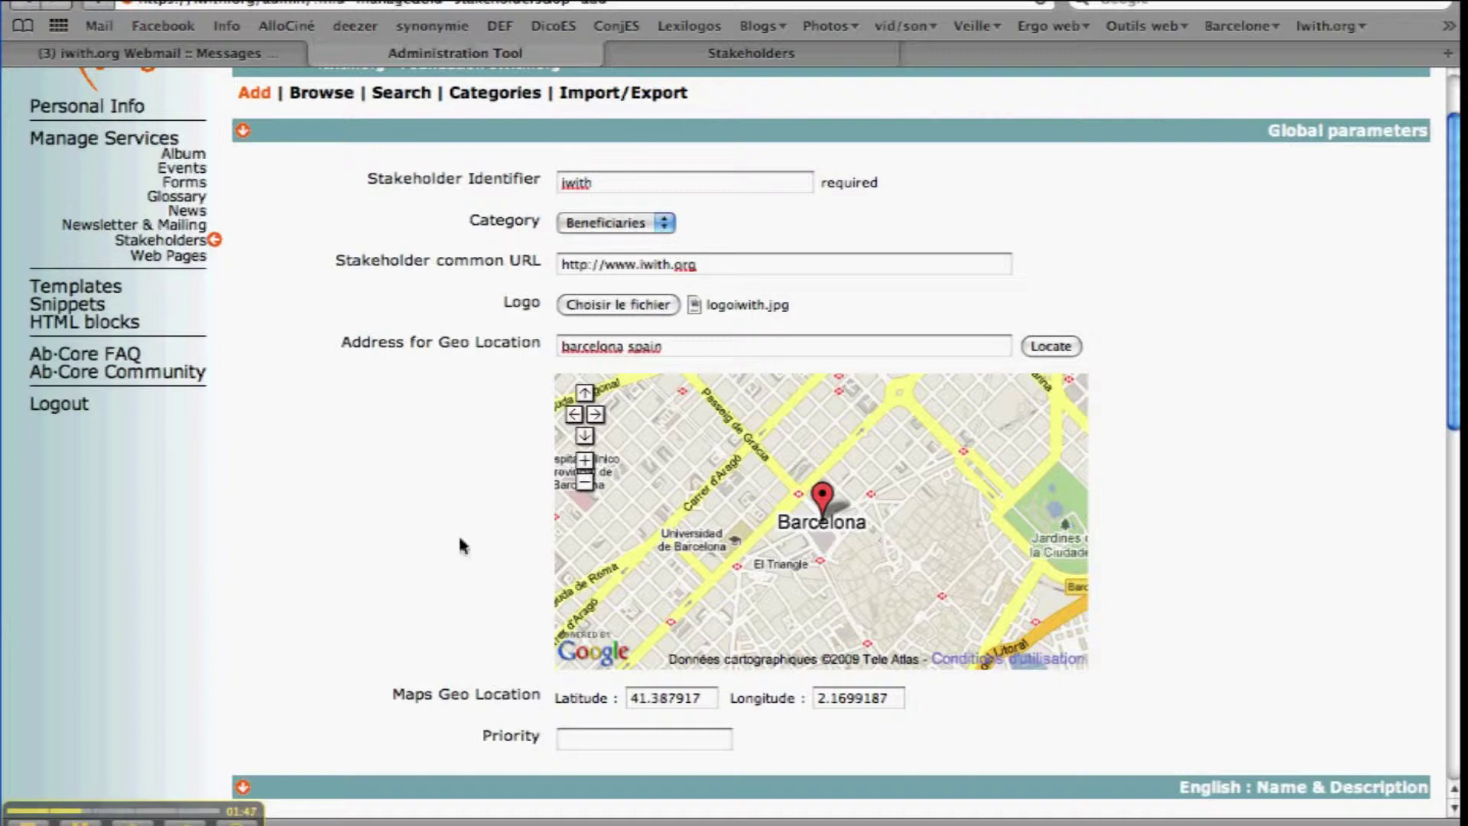
Set the stakeholder's priority to 1.
scroll(455, 543, down, 5)
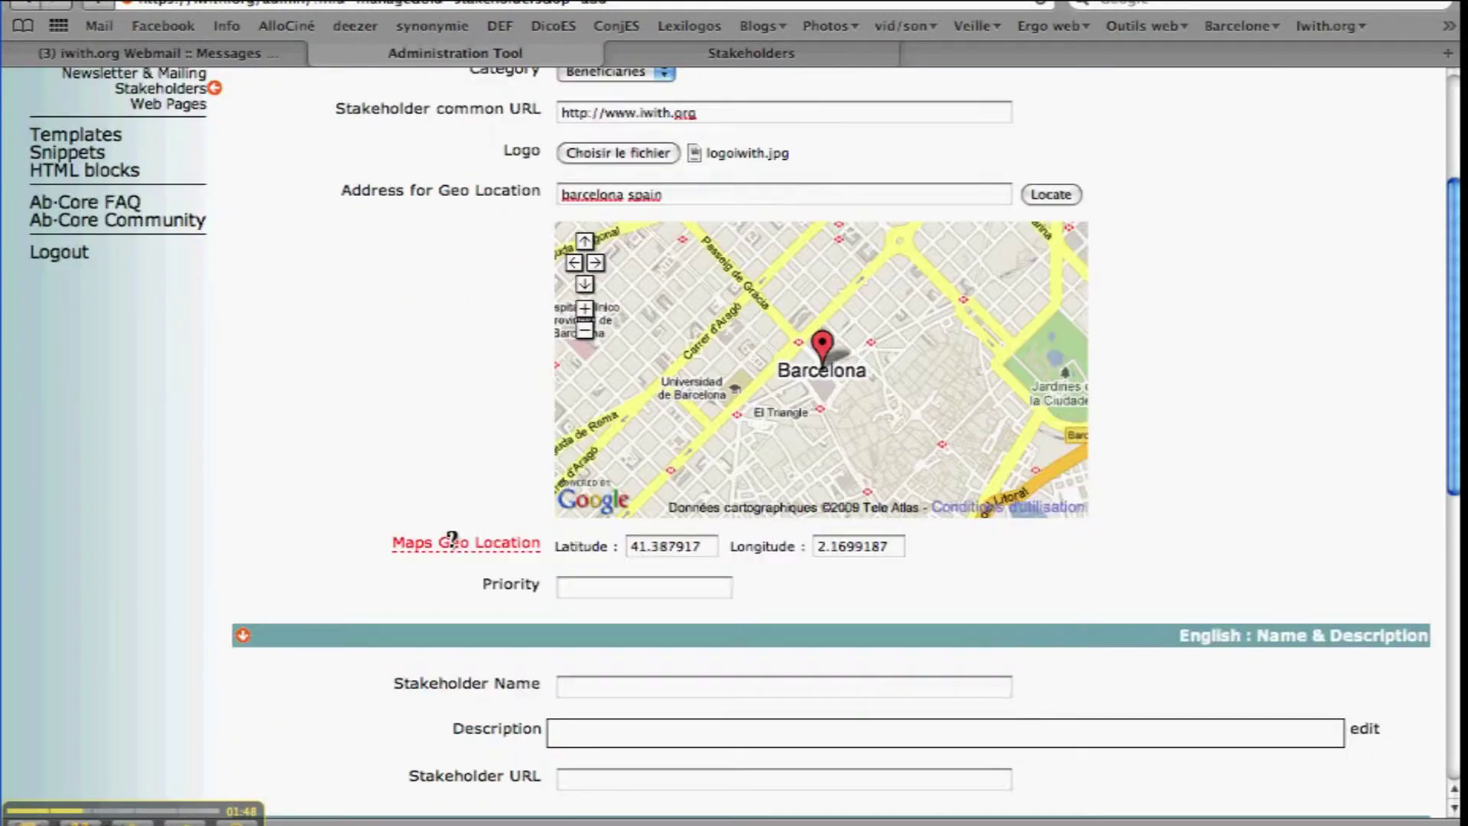
scroll(439, 428, down, 1)
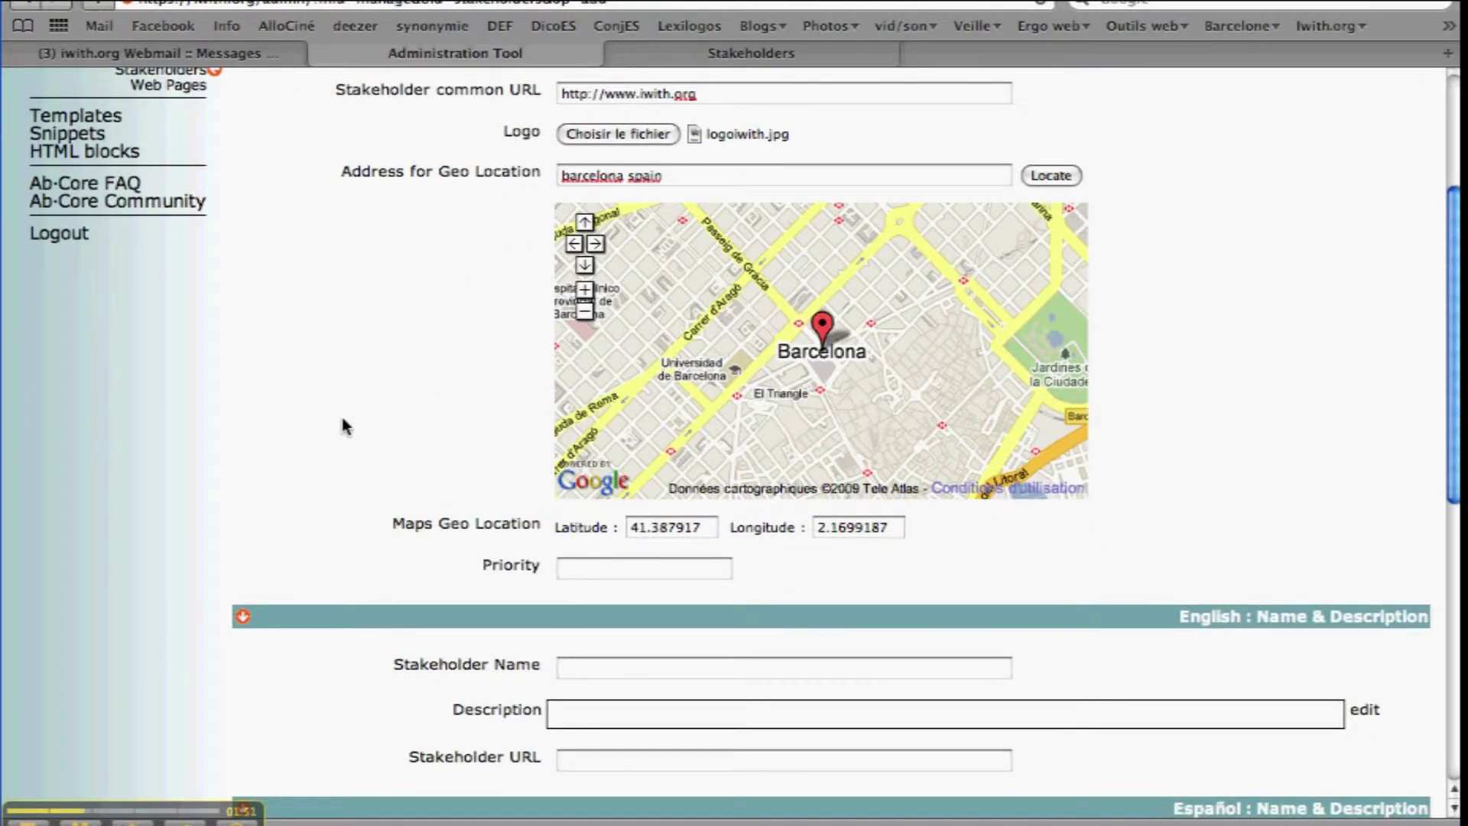
scroll(341, 425, down, 4)
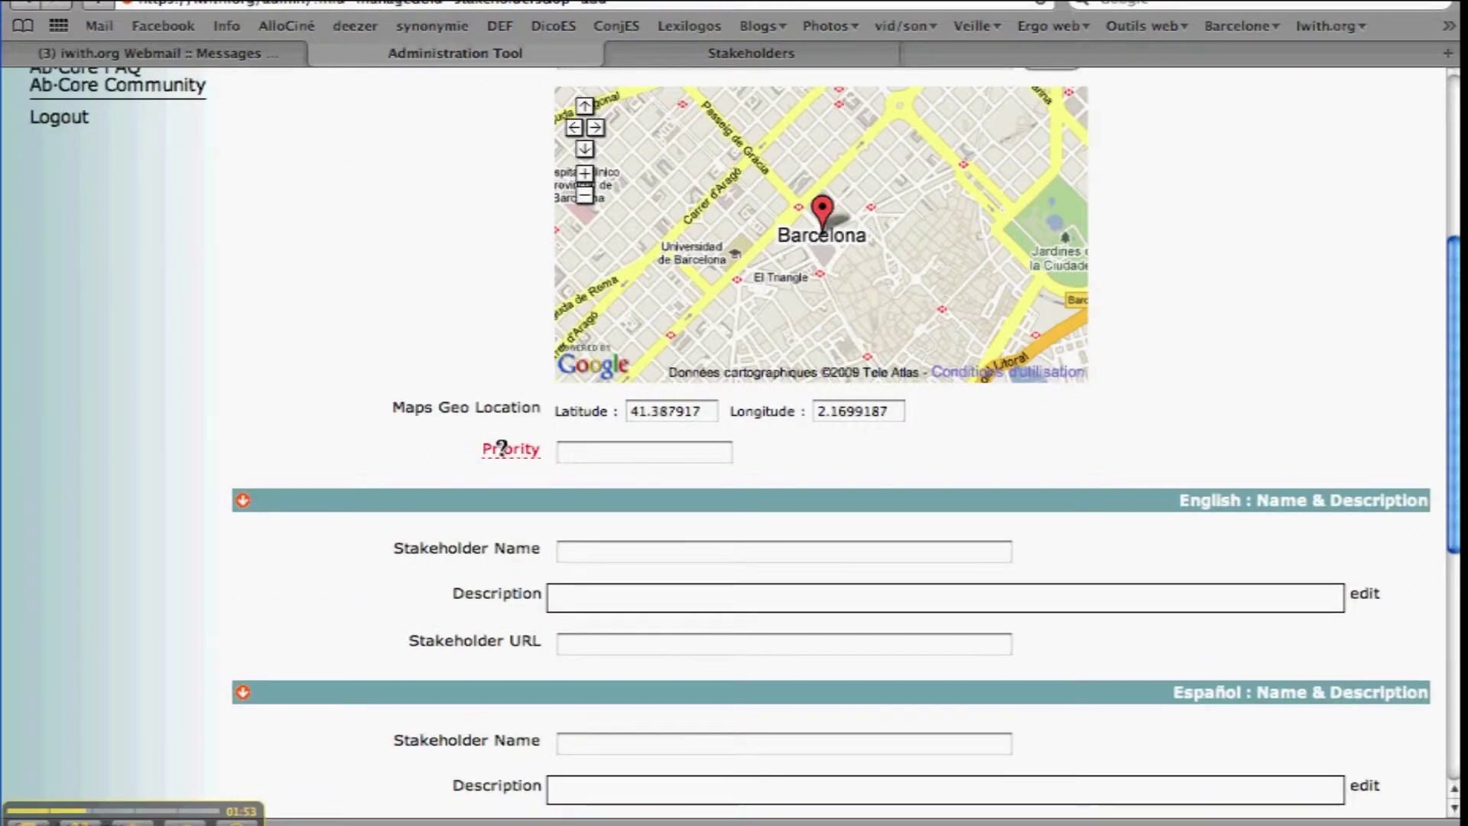
click(582, 456)
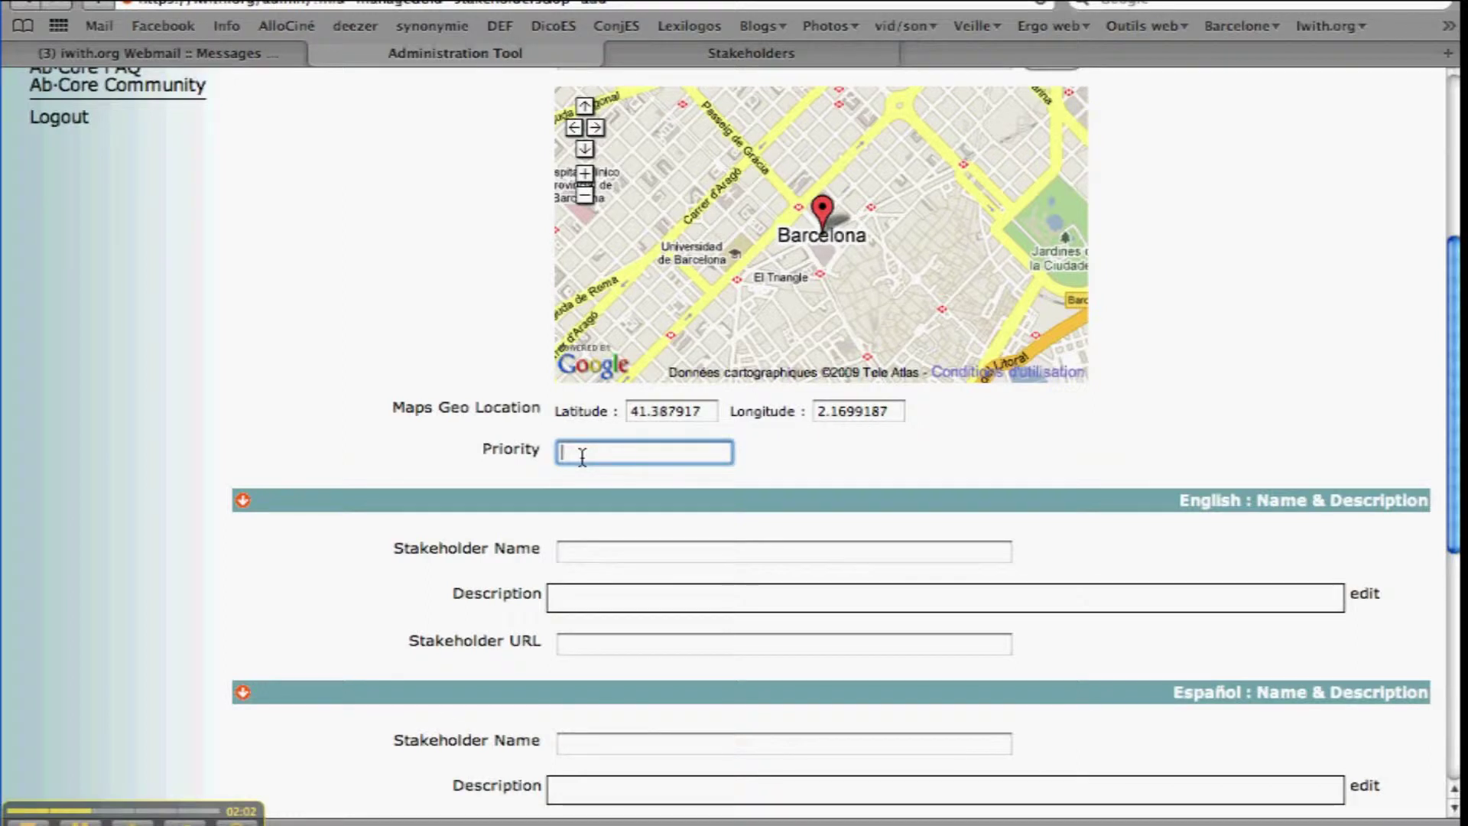
text(1)
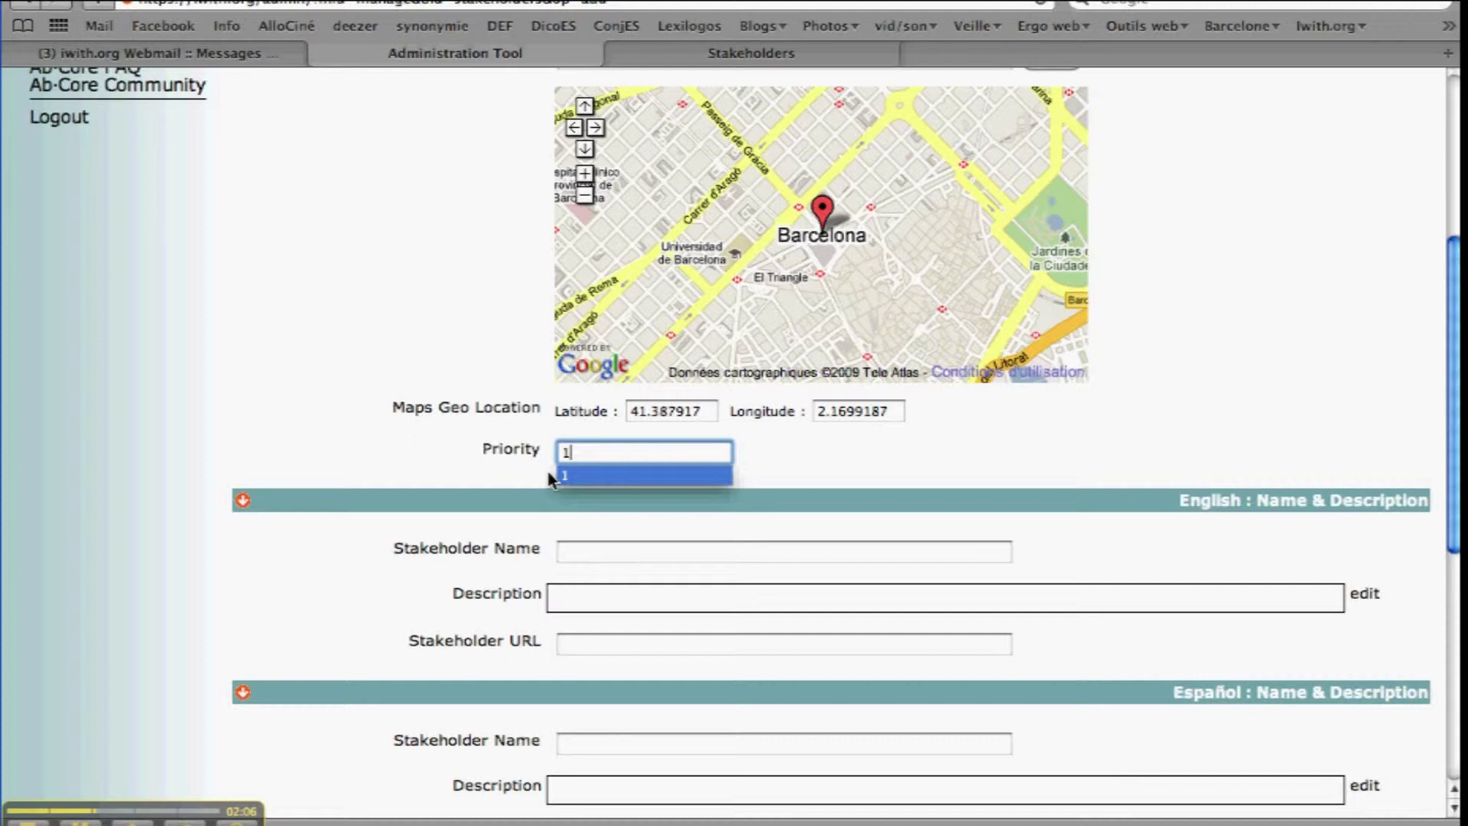
Review the stakeholder name, description and URL fields in the English, Español, Français and Català sections.
scroll(539, 474, down, 2)
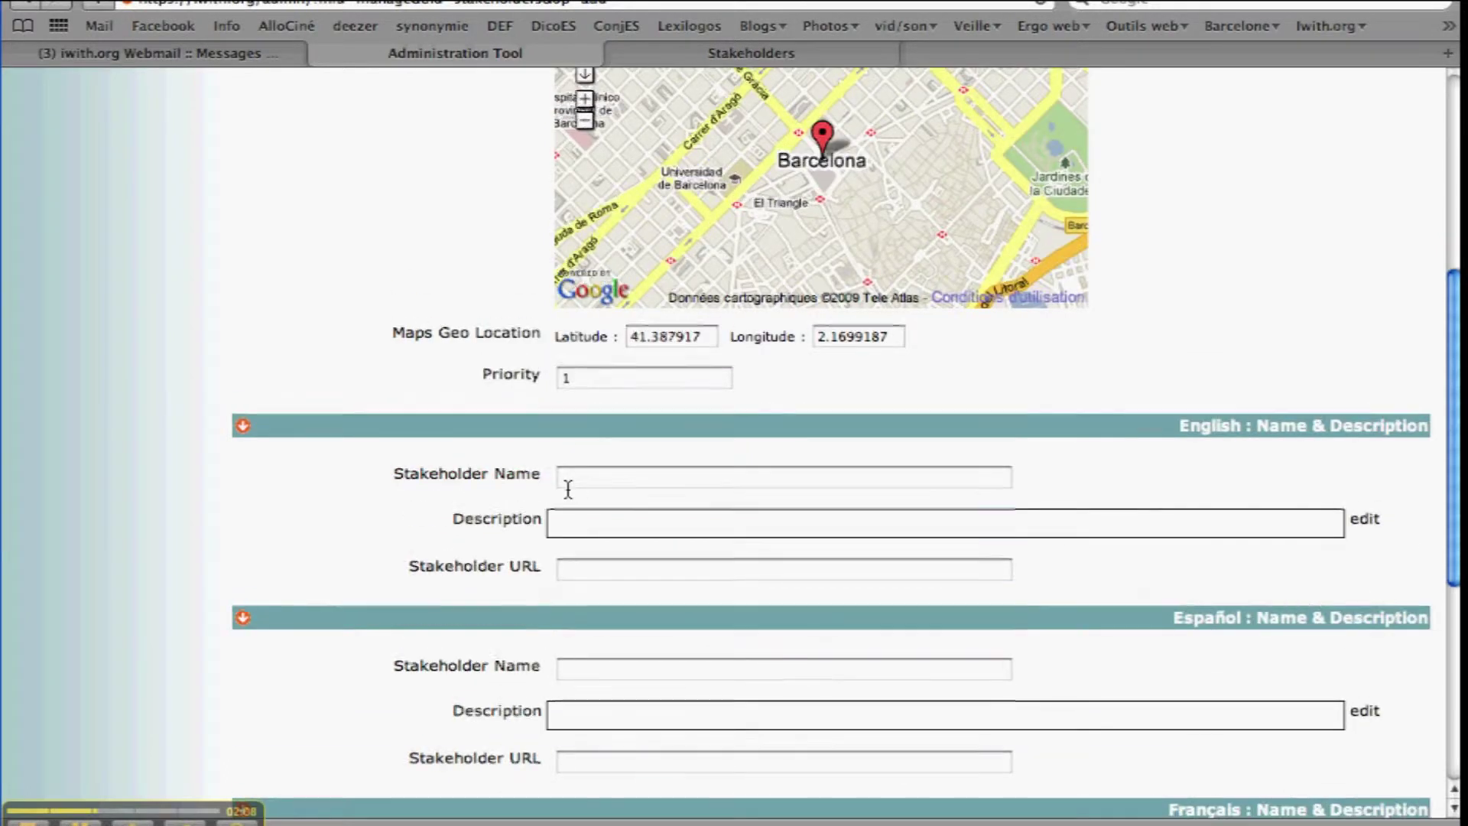
scroll(586, 488, down, 1)
scroll(586, 489, down, 4)
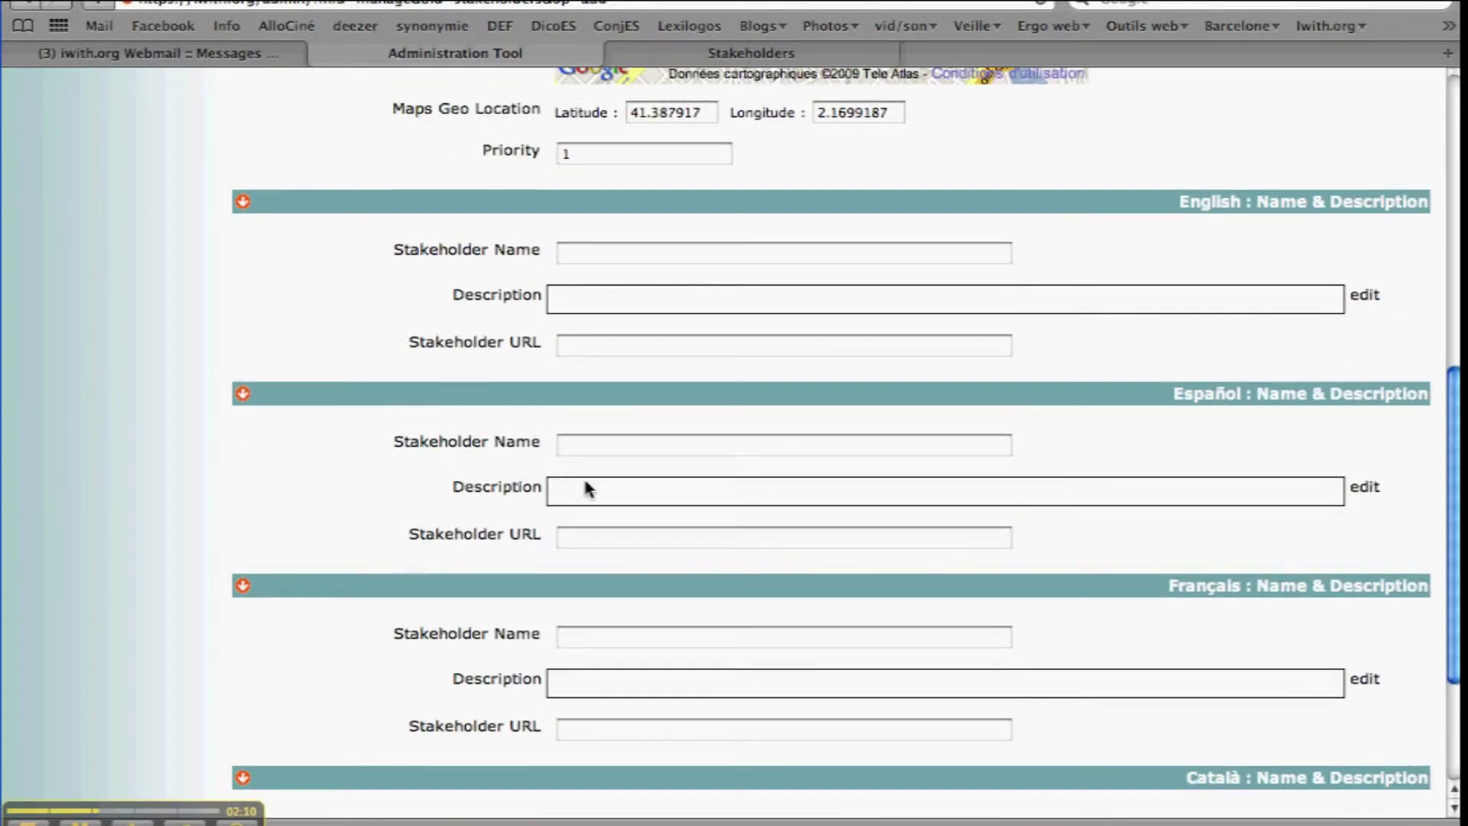
scroll(588, 488, down, 2)
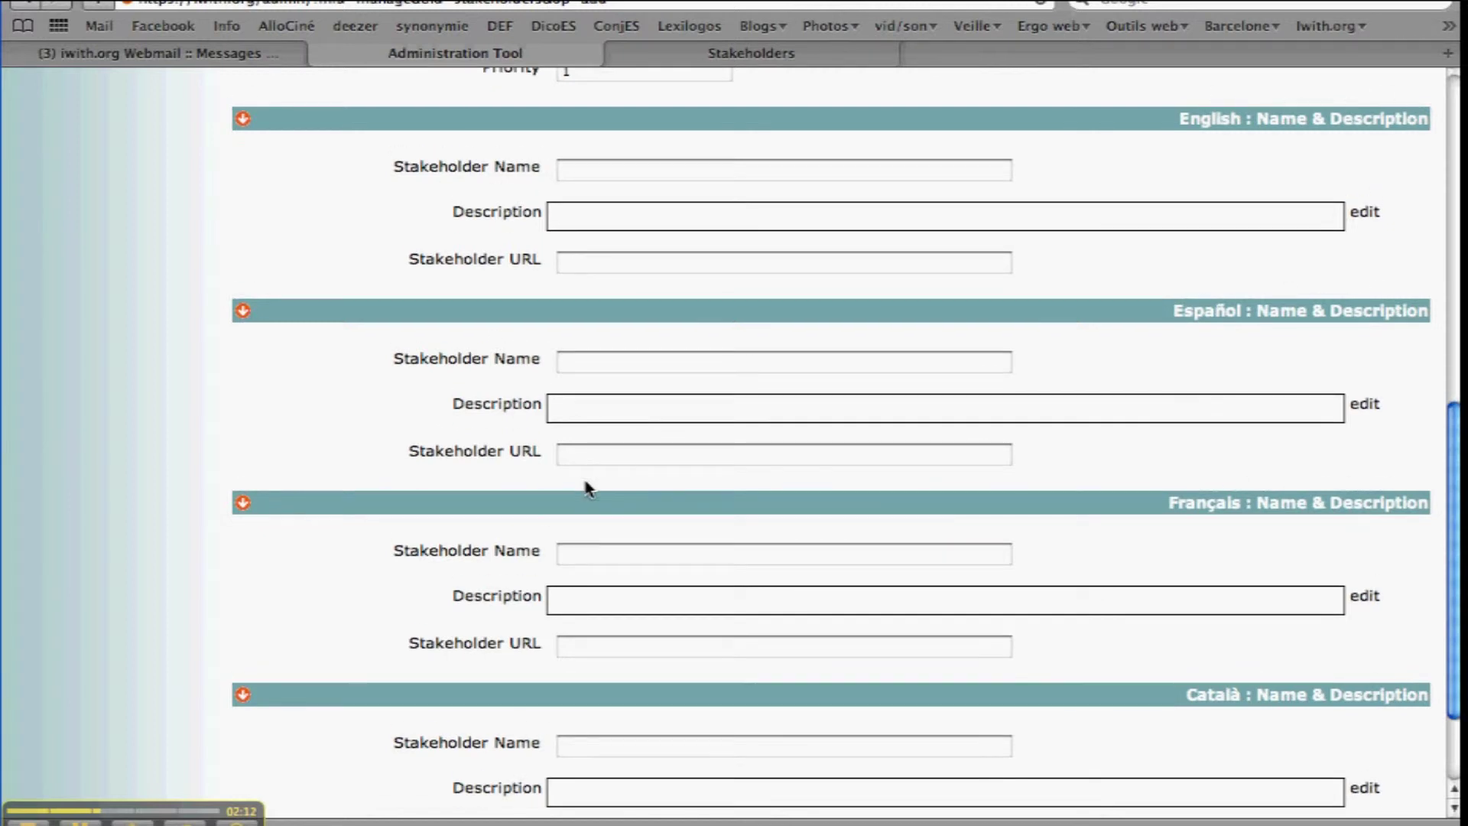
scroll(588, 489, down, 1)
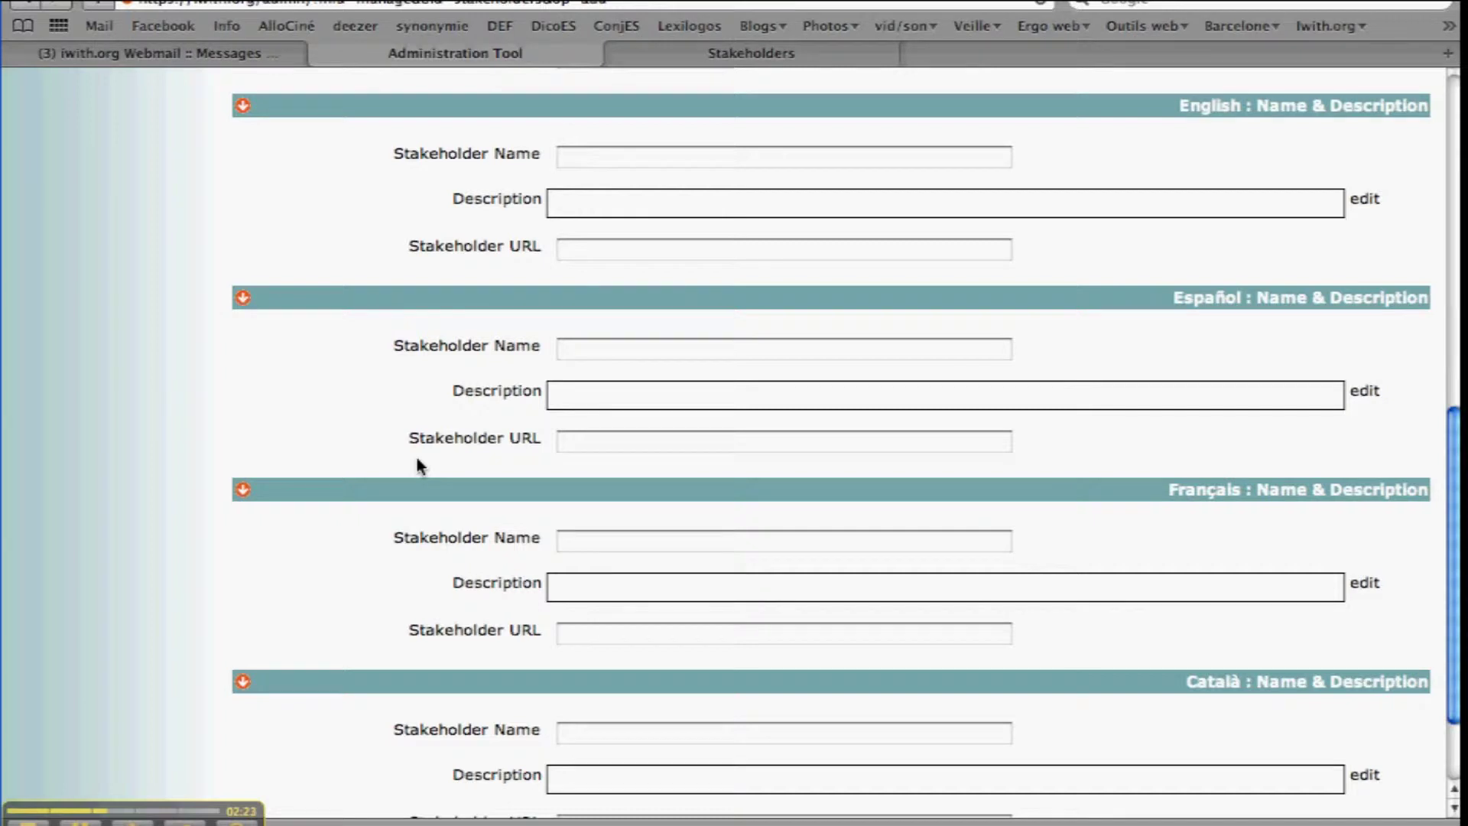
scroll(377, 452, down, 1)
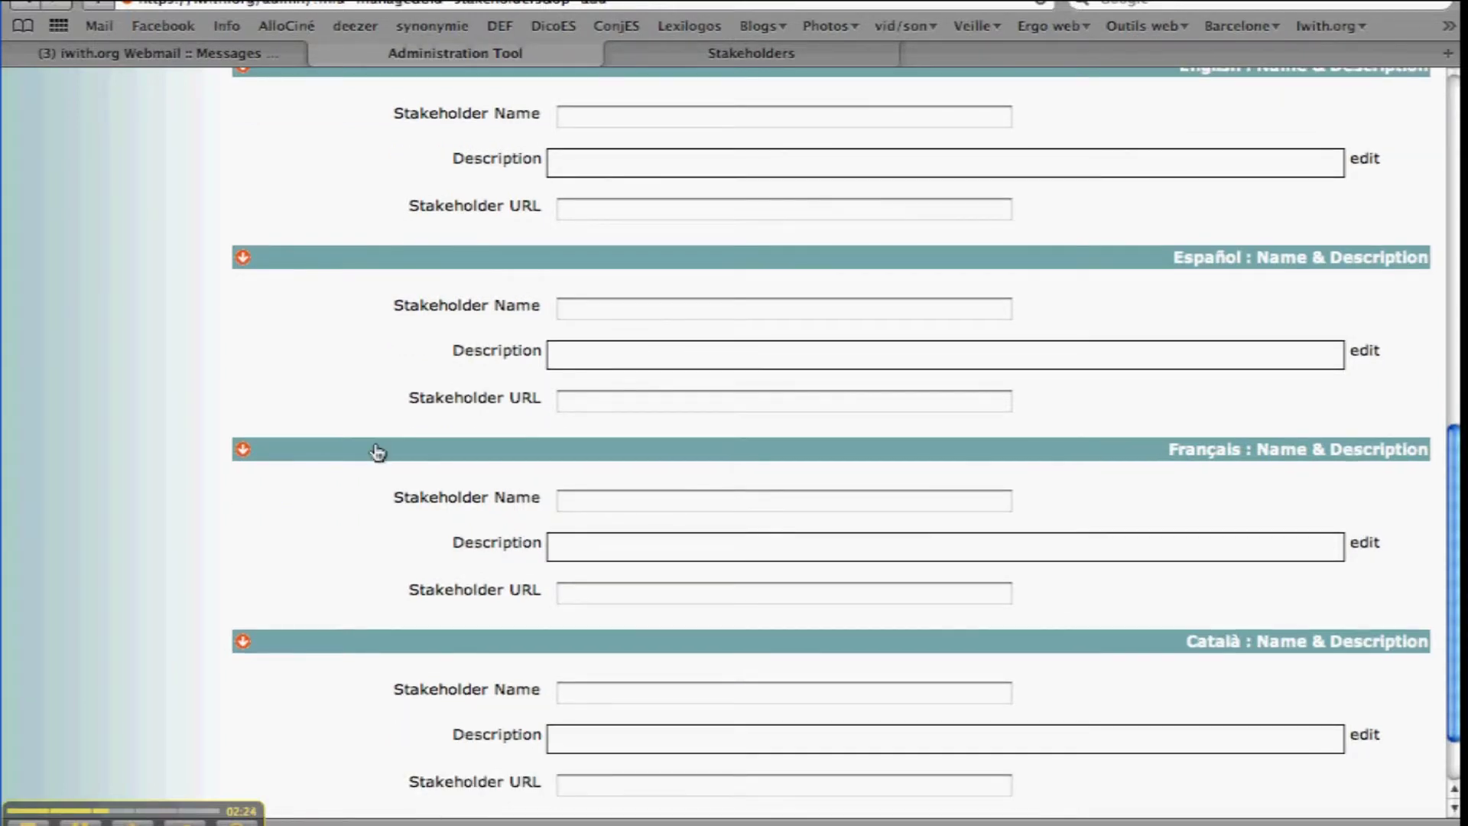
scroll(377, 453, up, 2)
scroll(375, 451, down, 1)
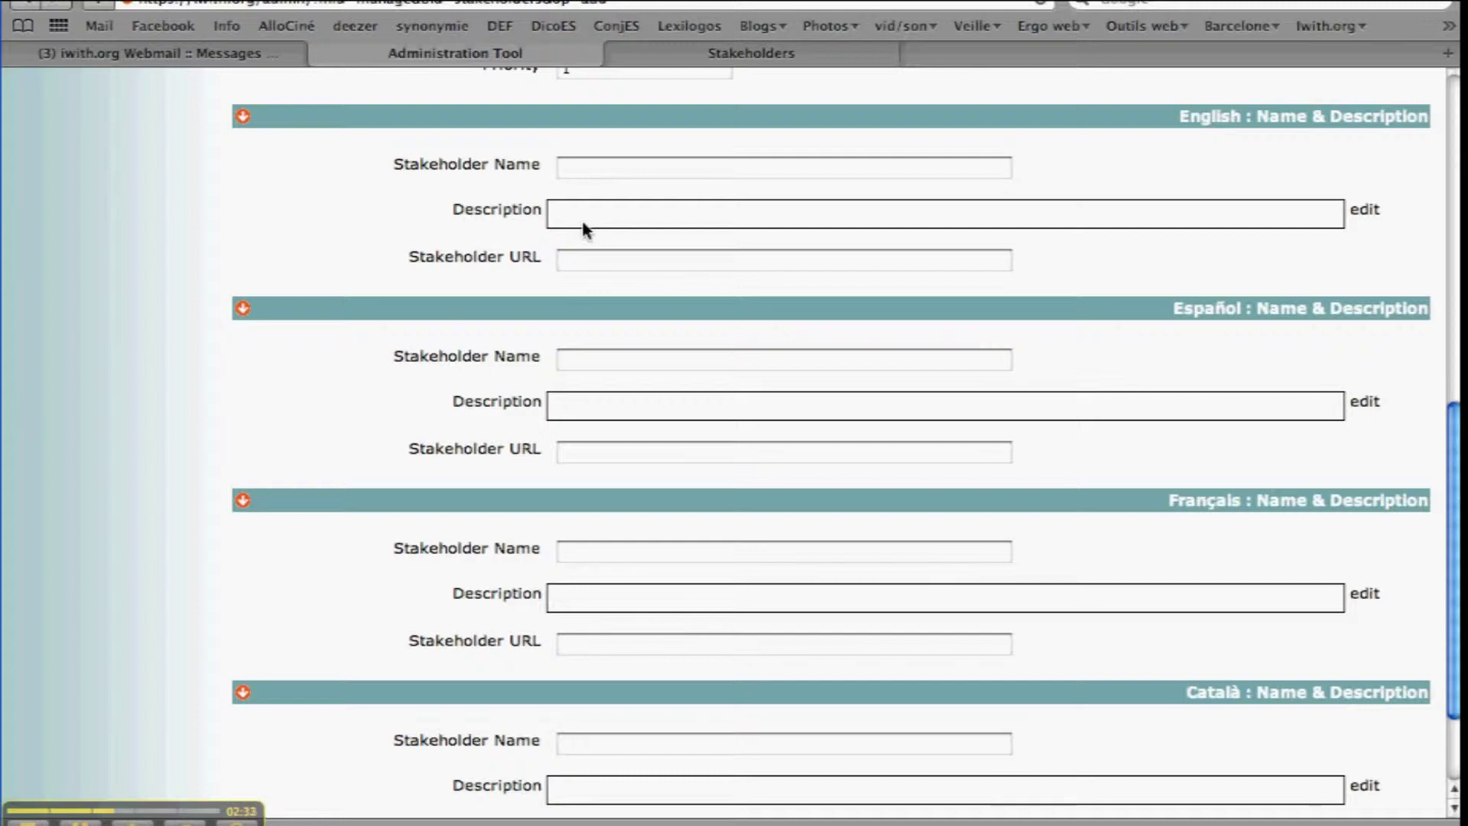
click(583, 261)
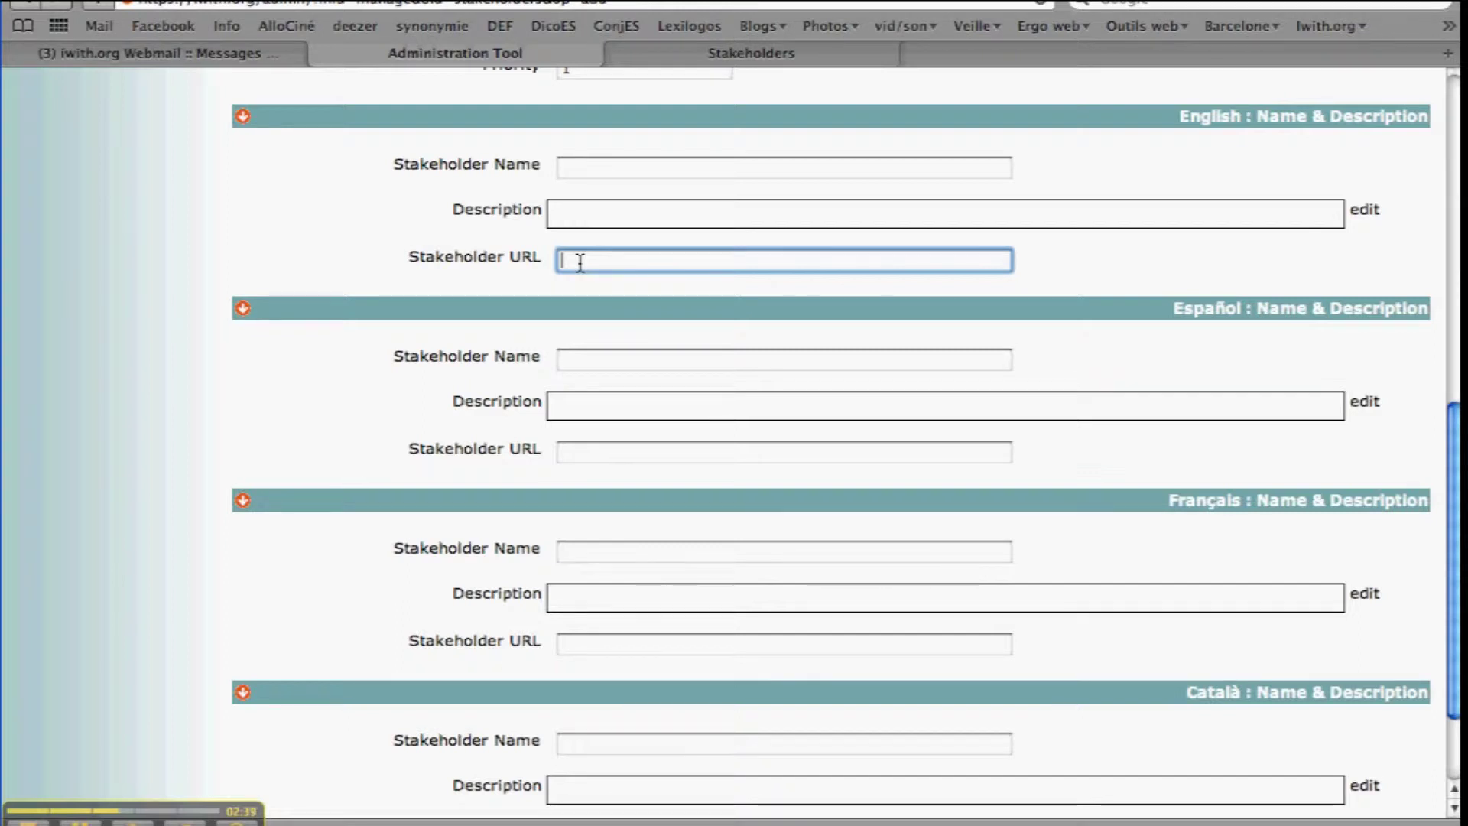
scroll(581, 263, down, 3)
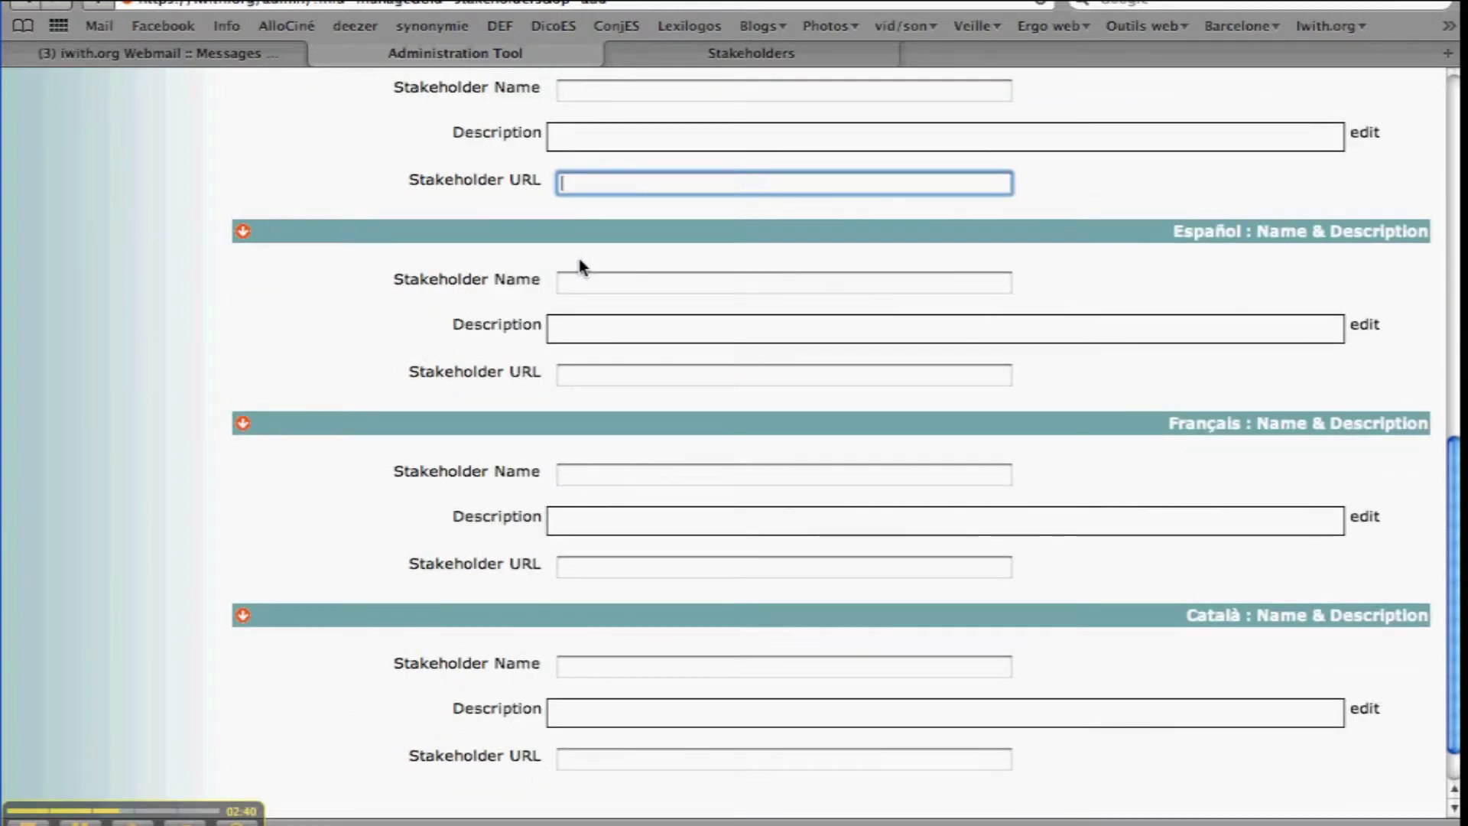
scroll(430, 413, down, 1)
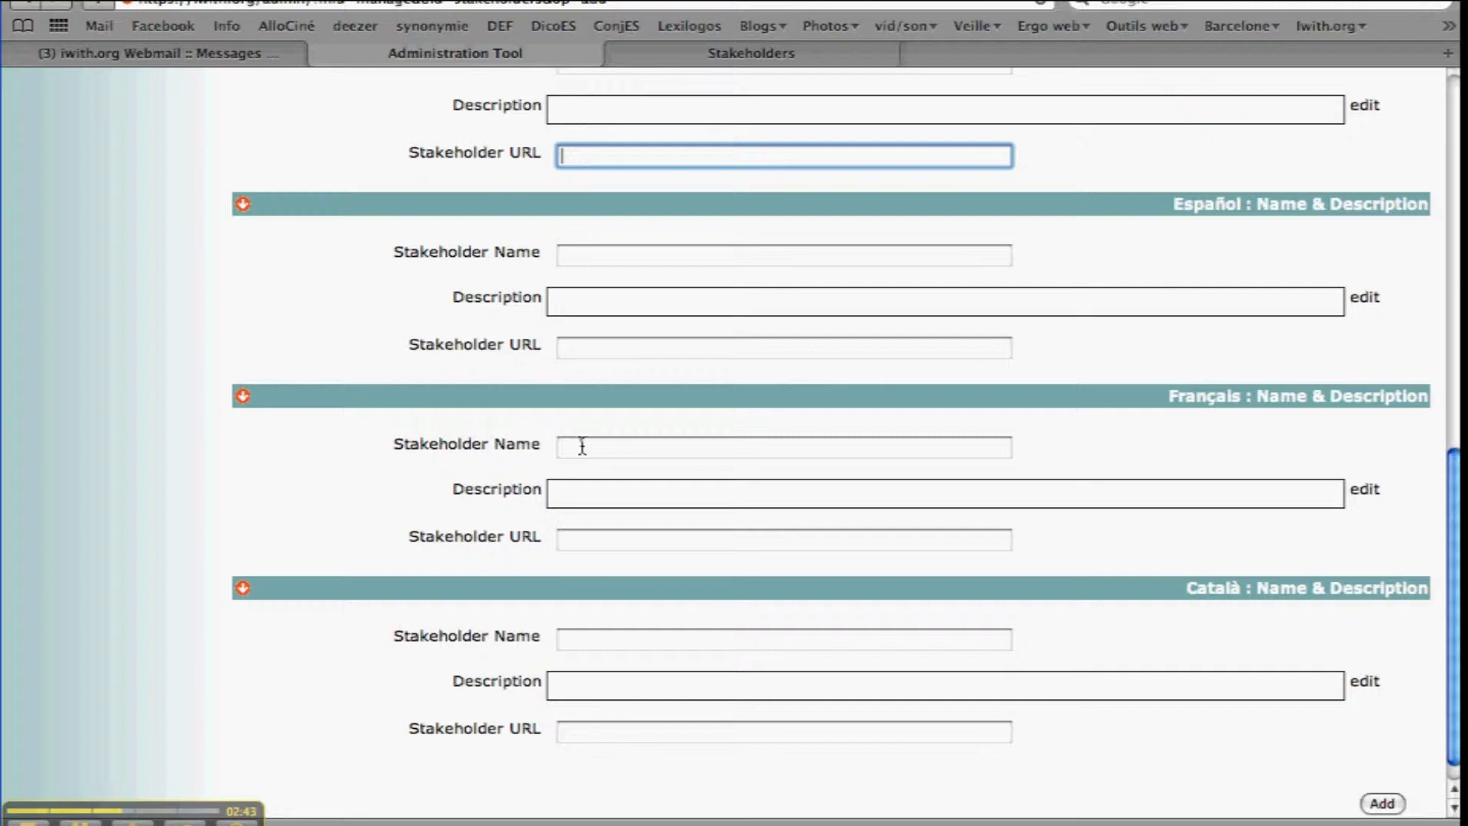
Enter Iwith.org as the stakeholder name in the Français section.
click(582, 446)
text(iwith.org)
key(super+z)
text(iwith.org)
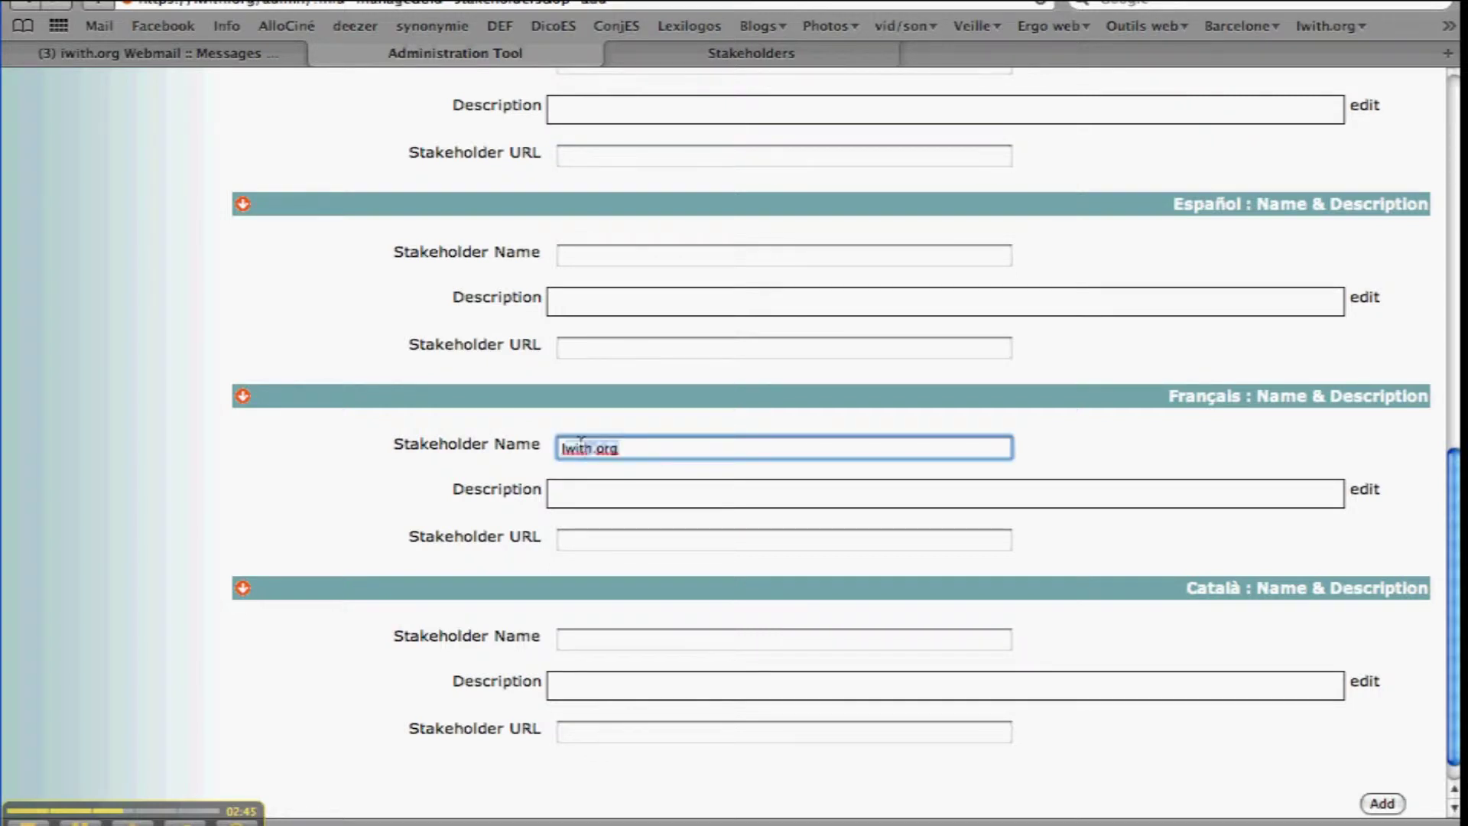
key(Tab)
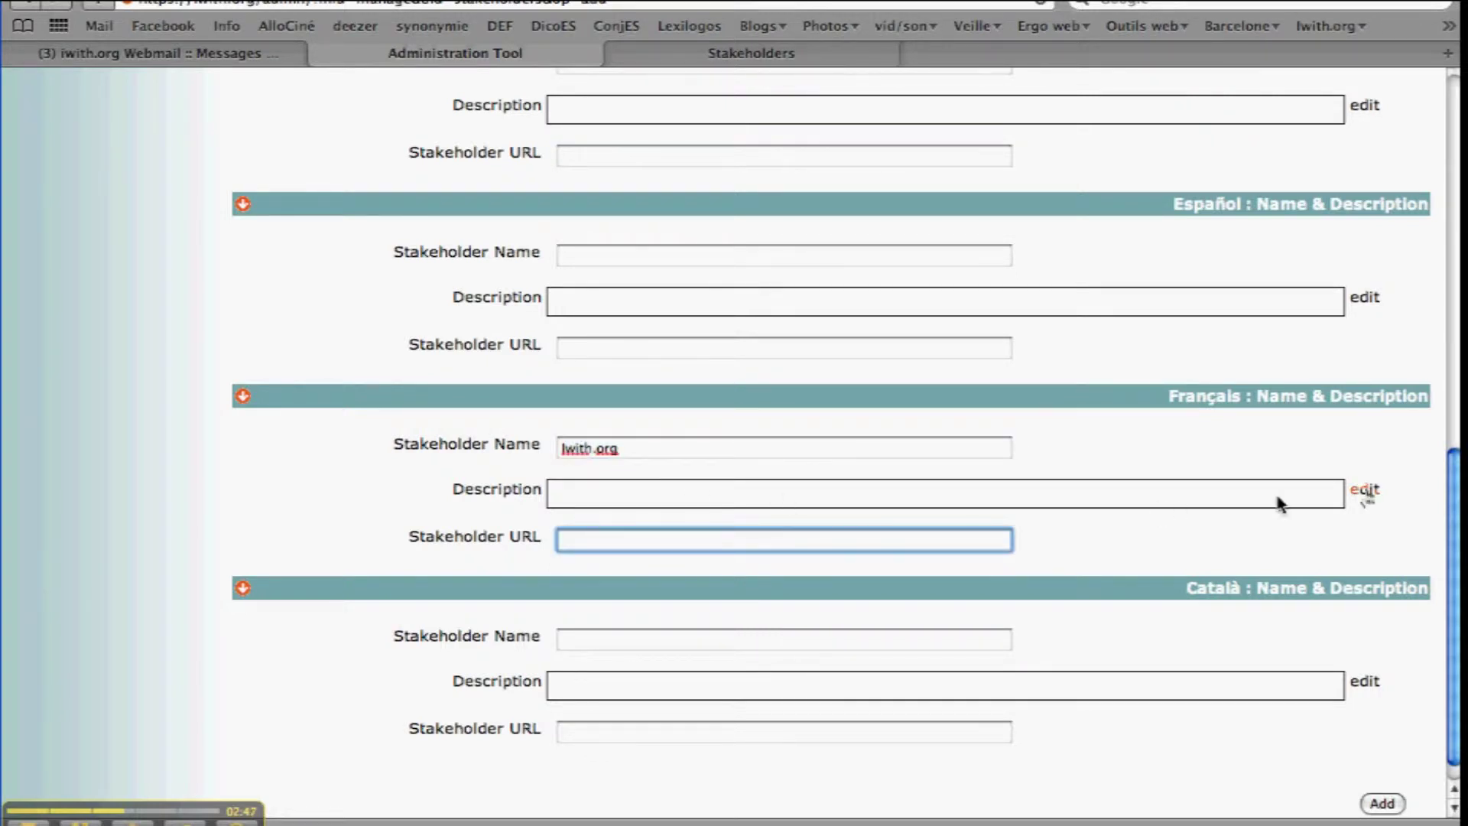
Write the Français description "Iwith.org :internet pour les oNG" in the description editor and save it.
click(1365, 493)
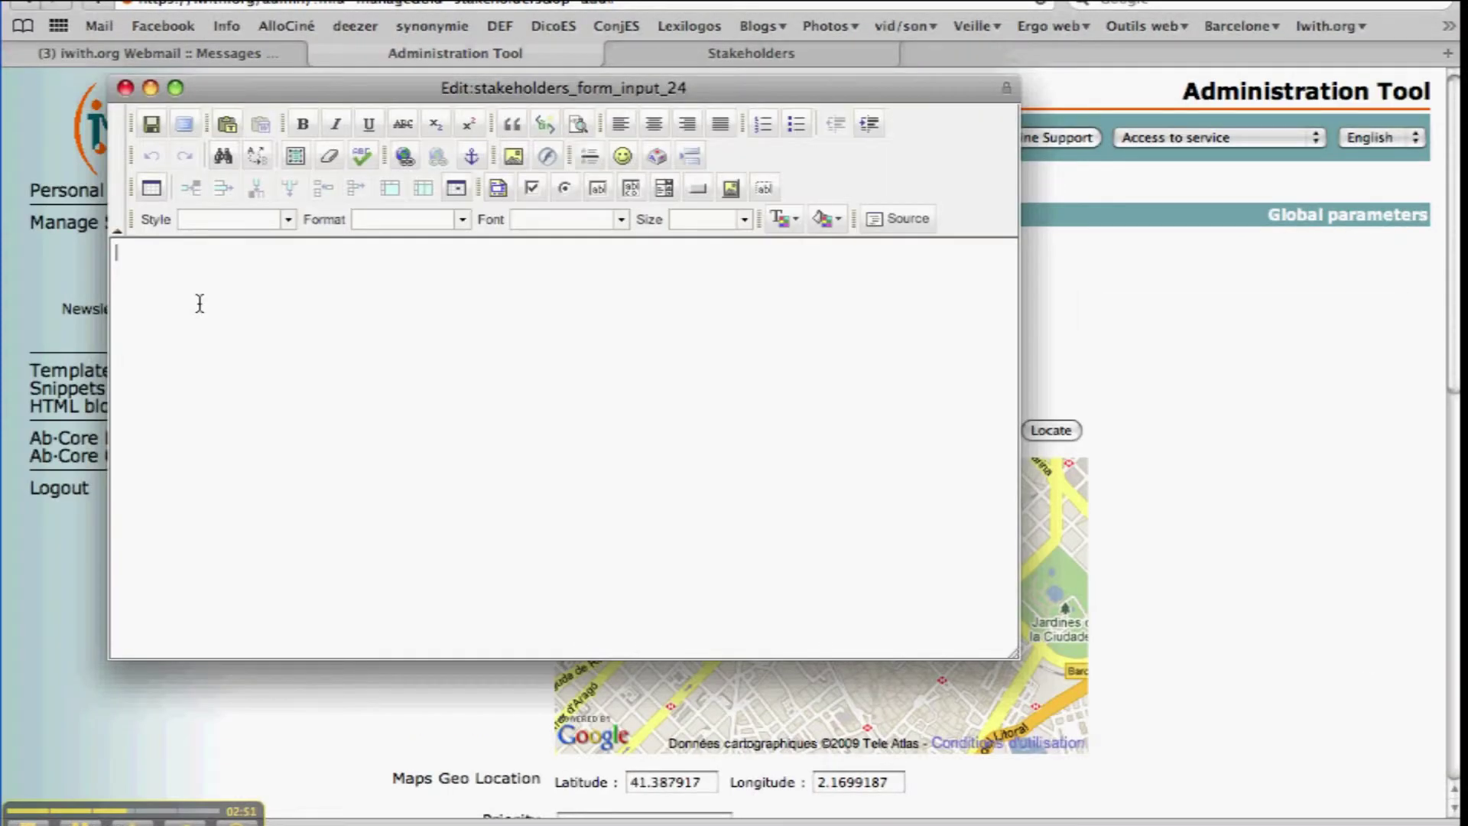
text(Iwith.org )
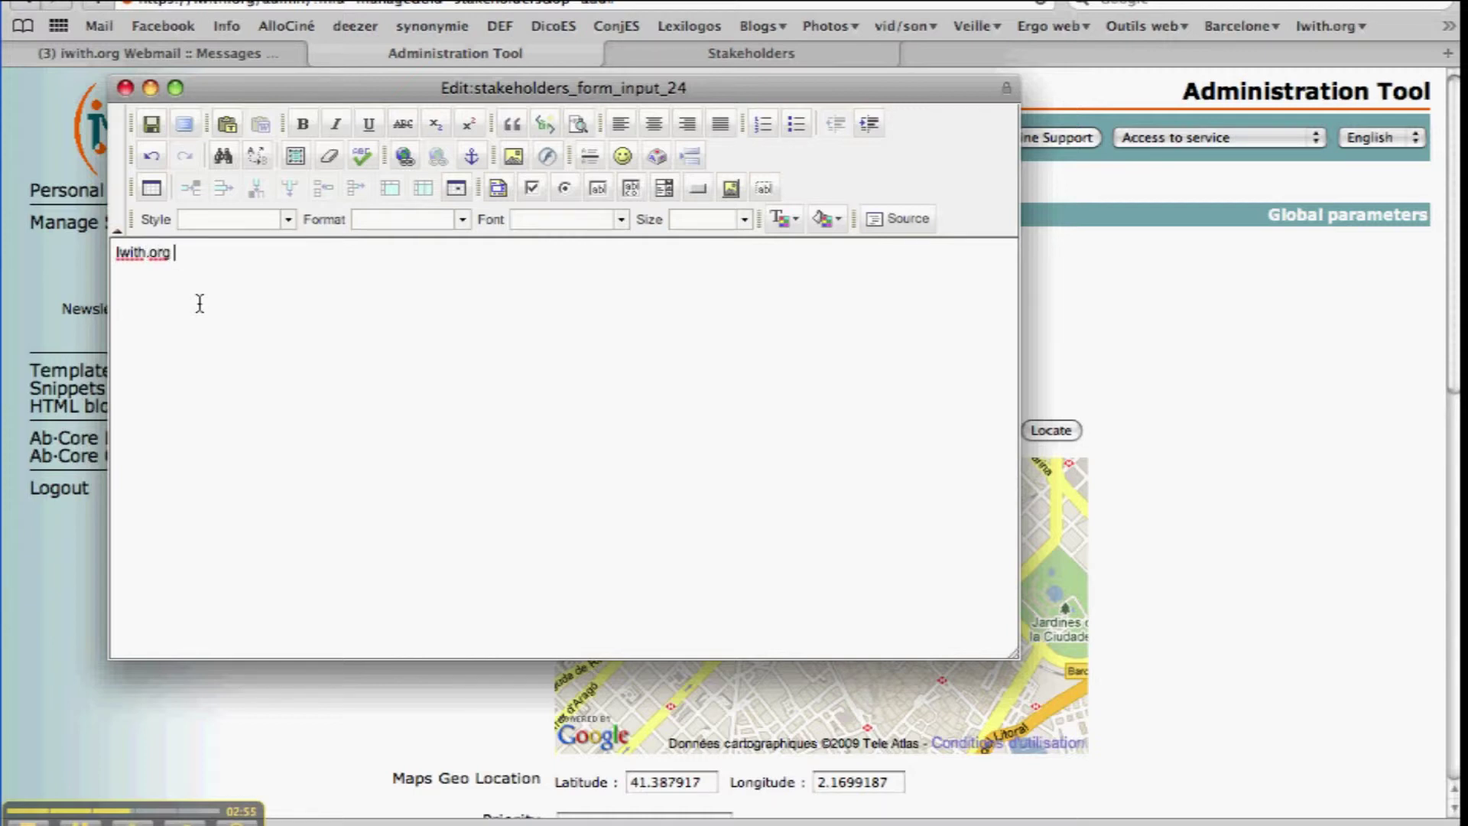
text(:)
text(inf)
text(ern)
text(et e)
key(BackSpace)
text(pour les oNG)
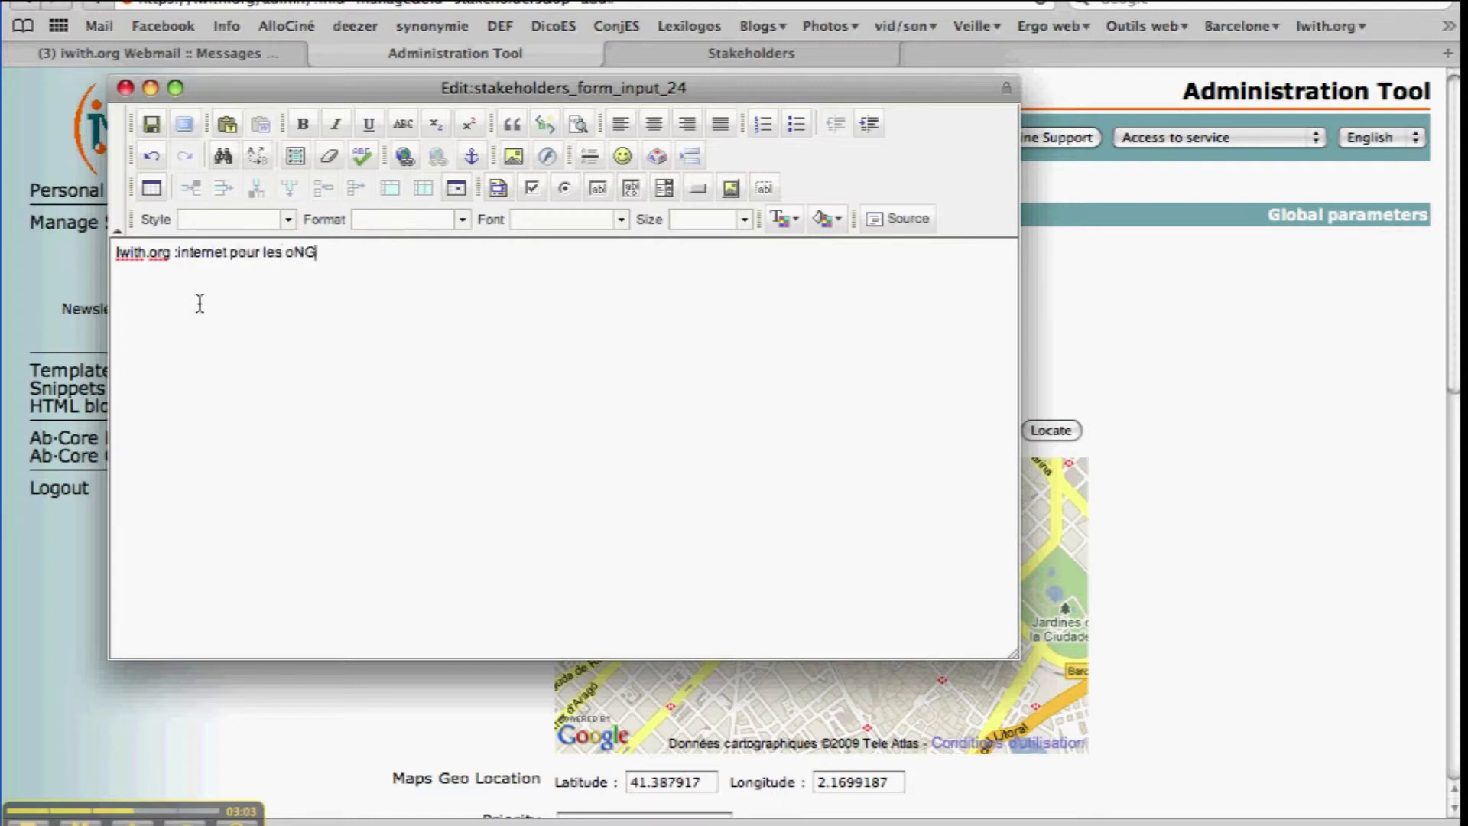
click(152, 127)
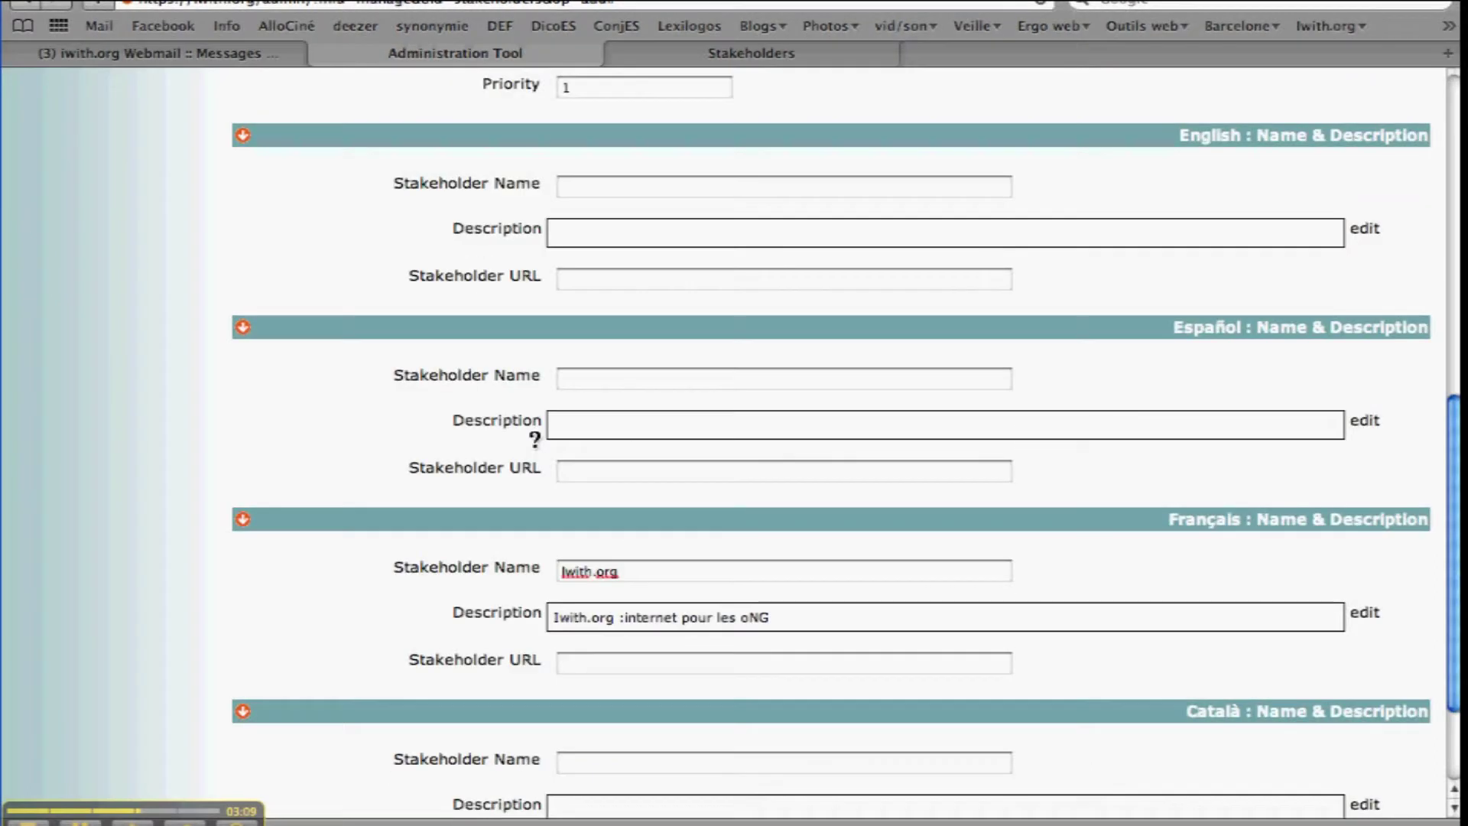
scroll(535, 440, down, 2)
click(588, 508)
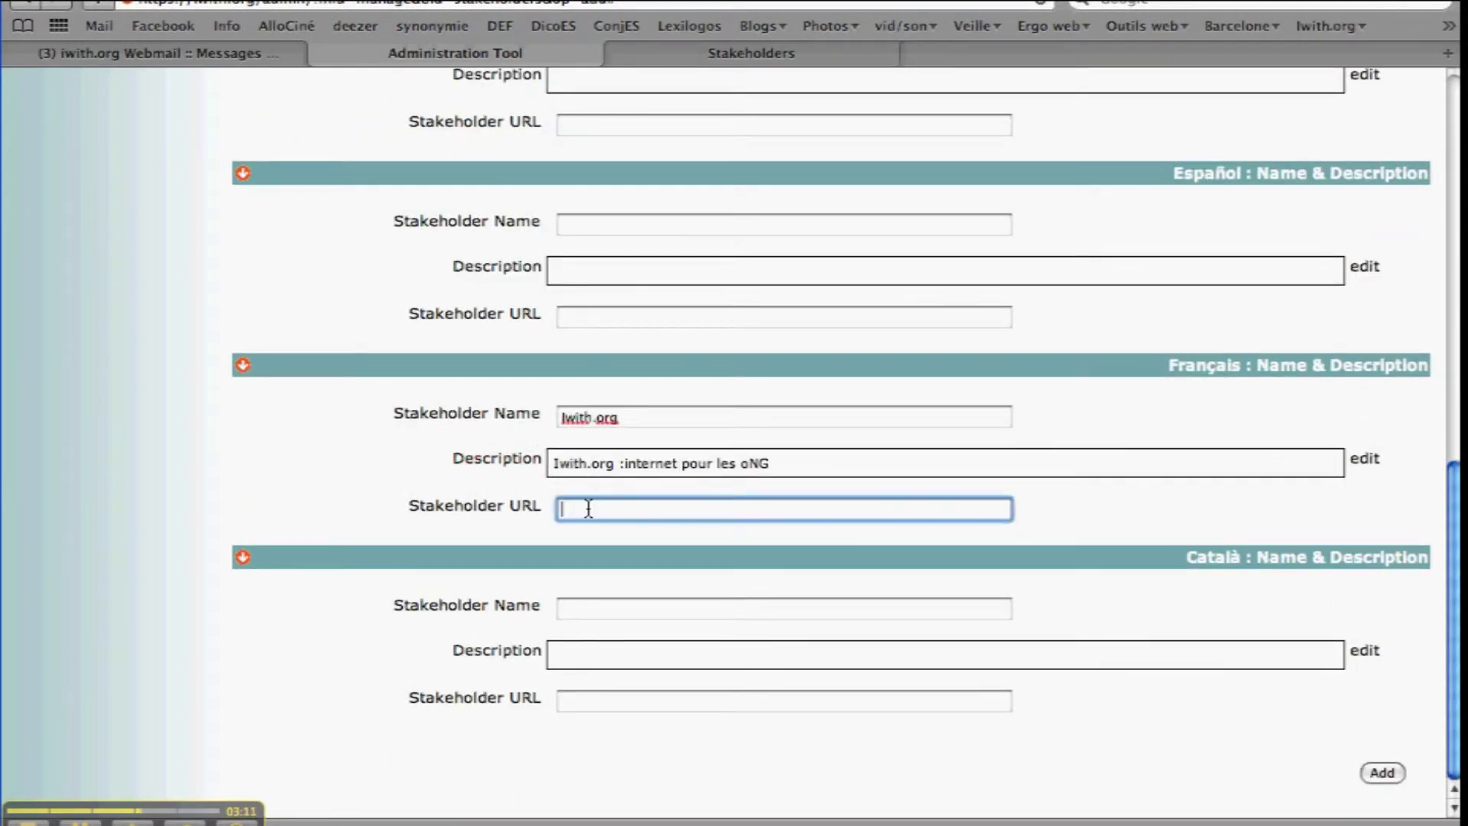
text(http://www.iwith.org)
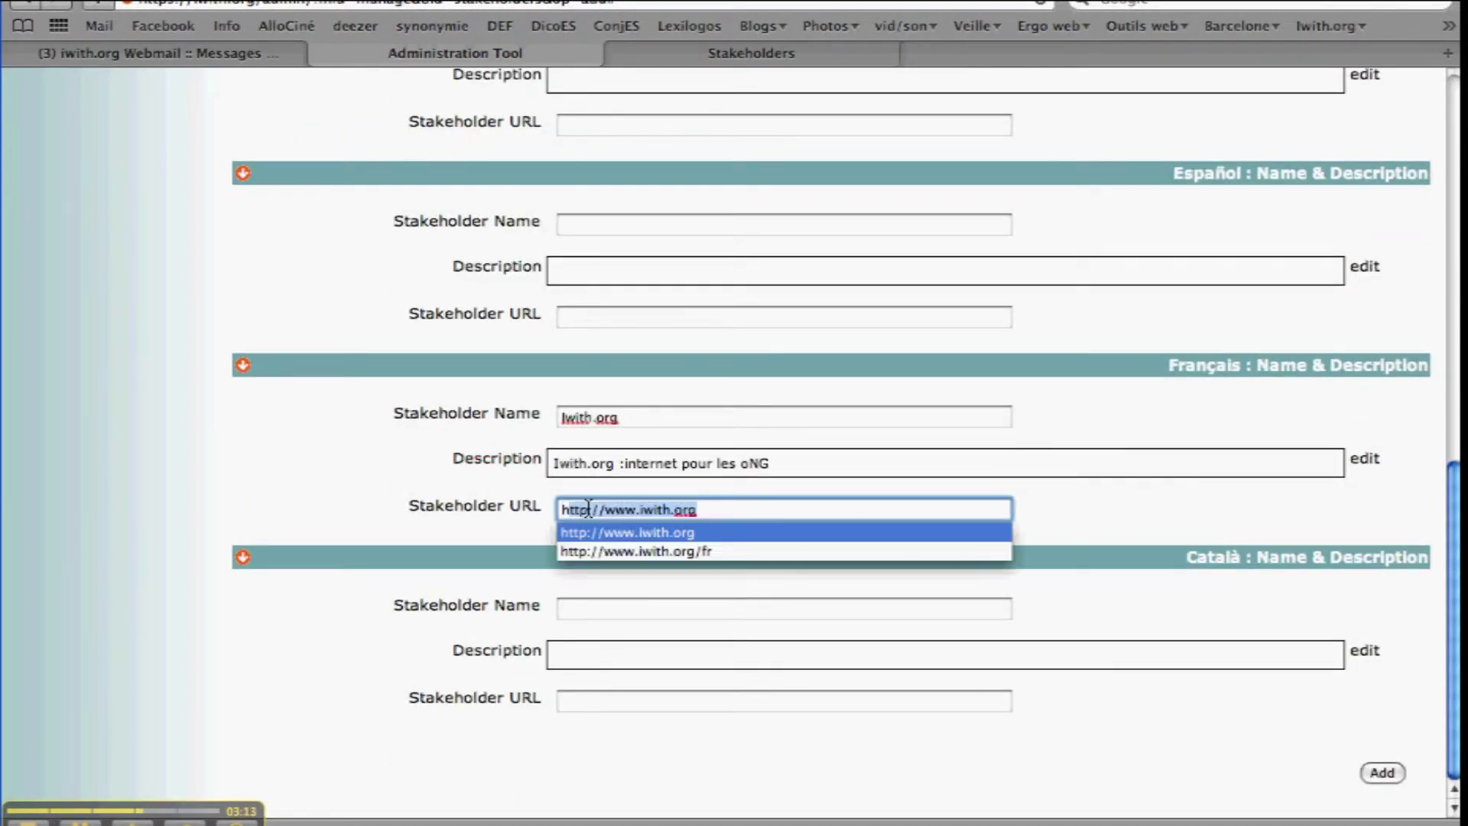
key(Down)
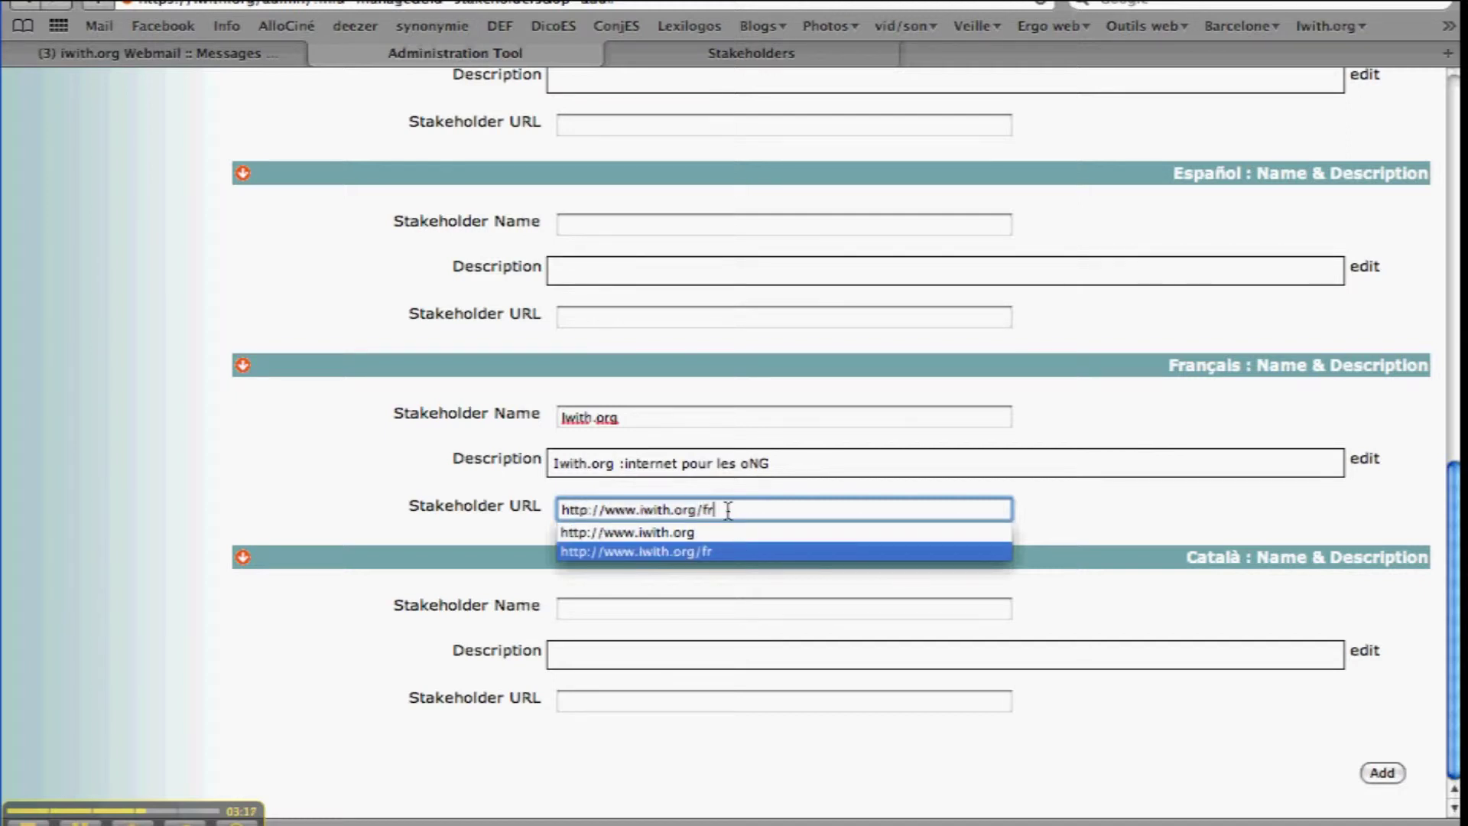
click(727, 510)
drag(727, 510, 699, 510)
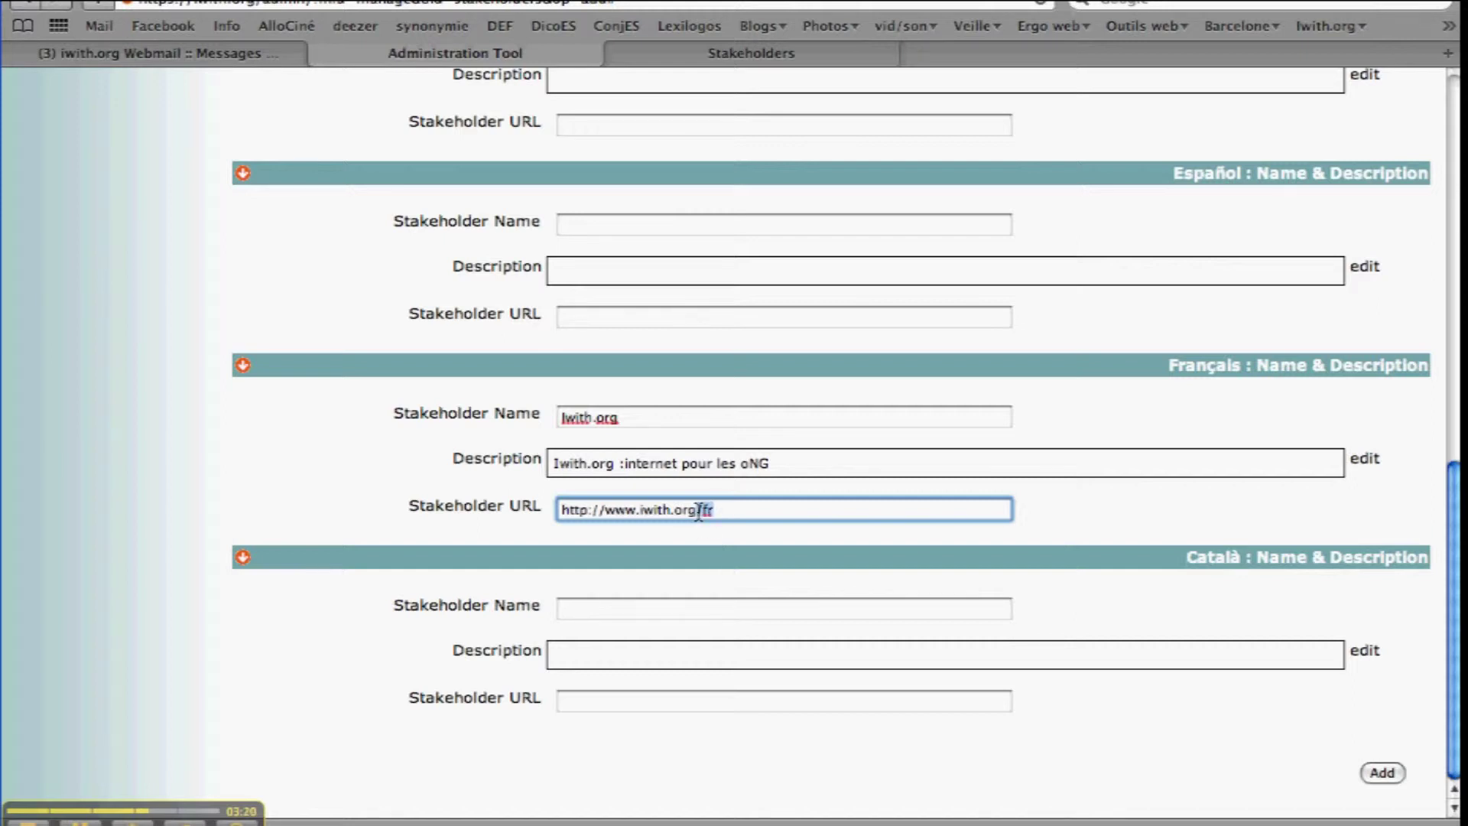
click(699, 535)
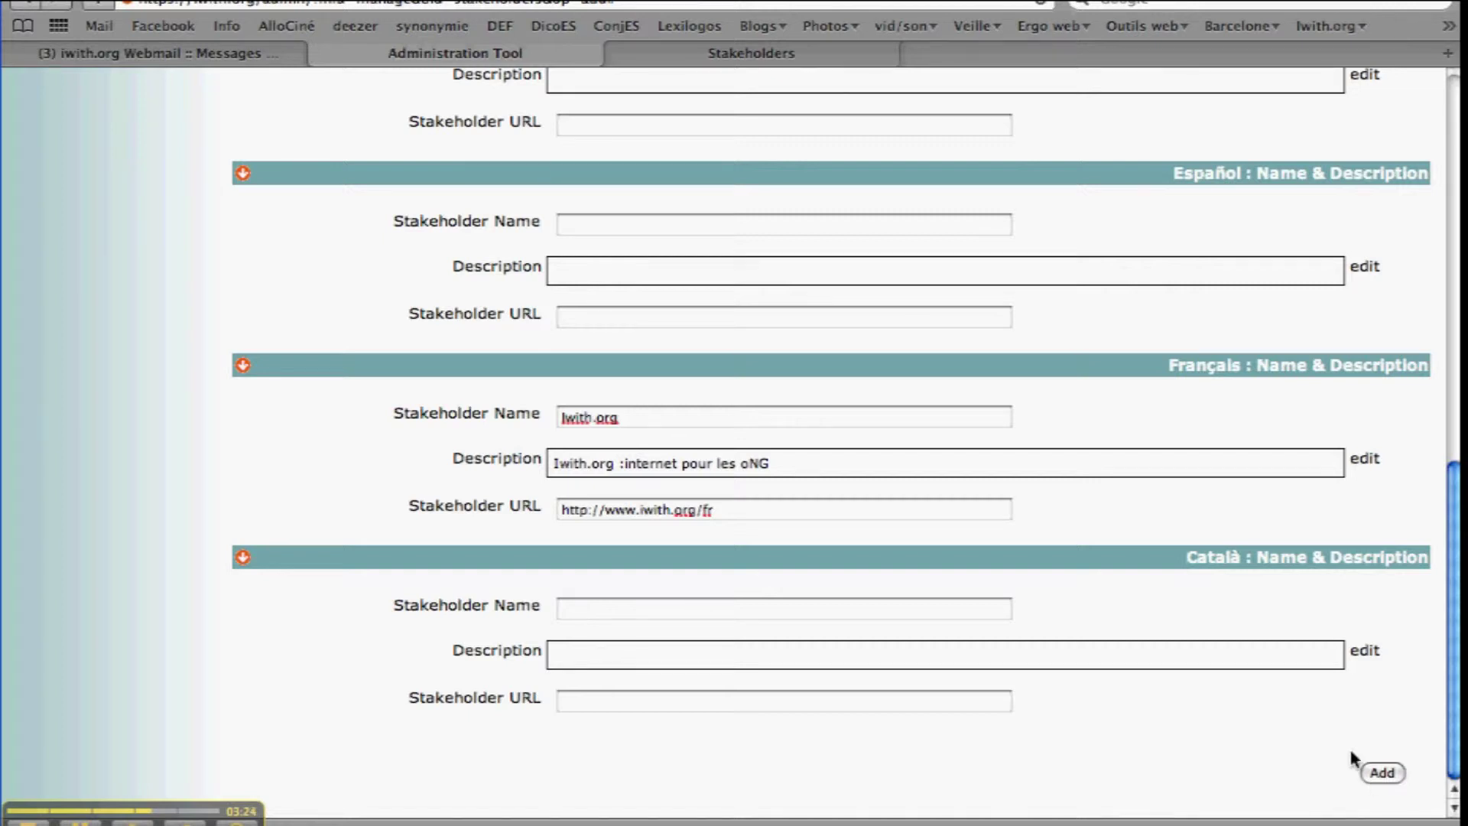
click(1380, 774)
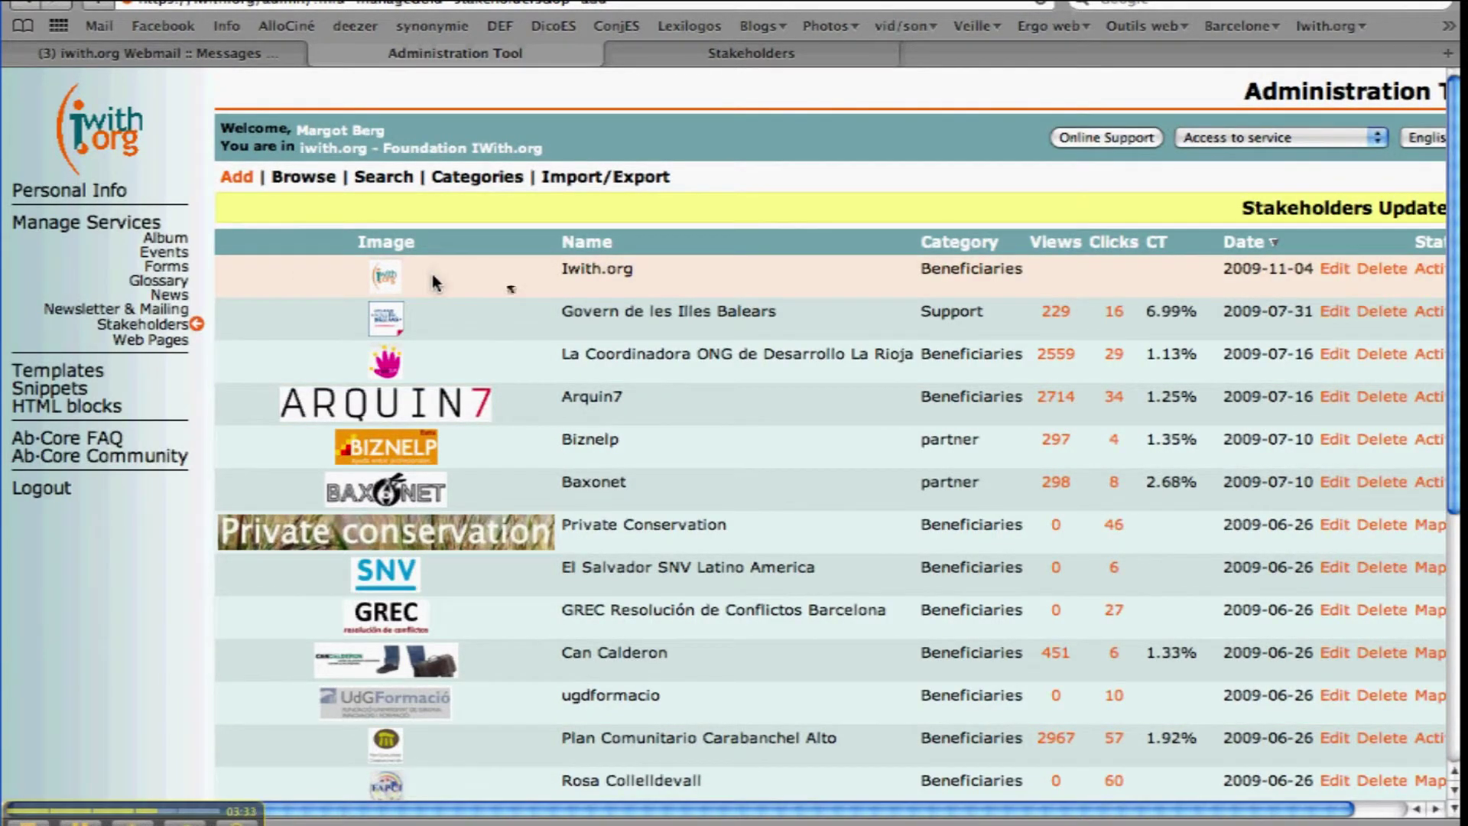
Change the status of the Iwith.org stakeholder to Map Only.
scroll(503, 273, right, 2)
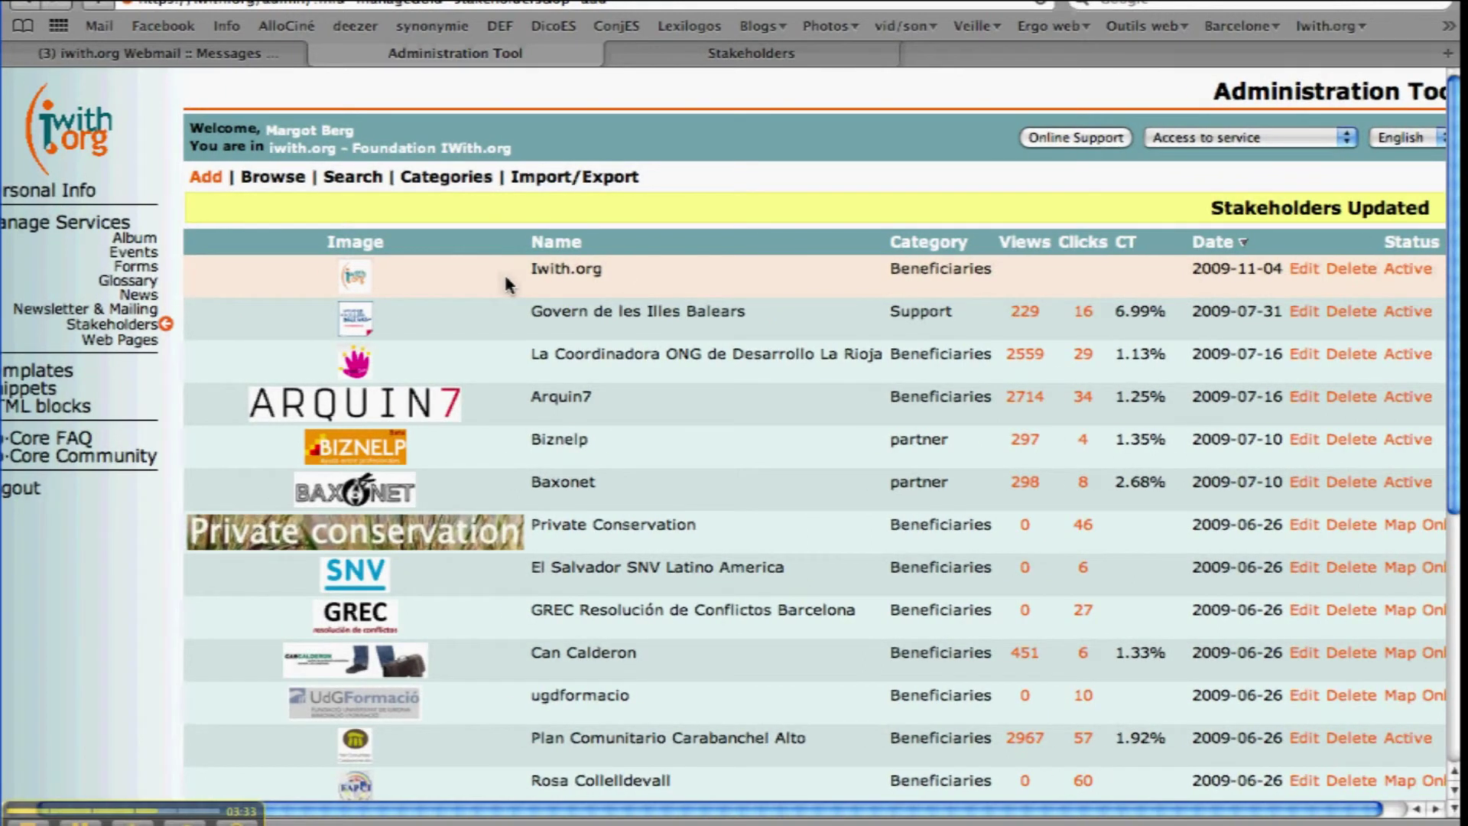
scroll(503, 272, right, 1)
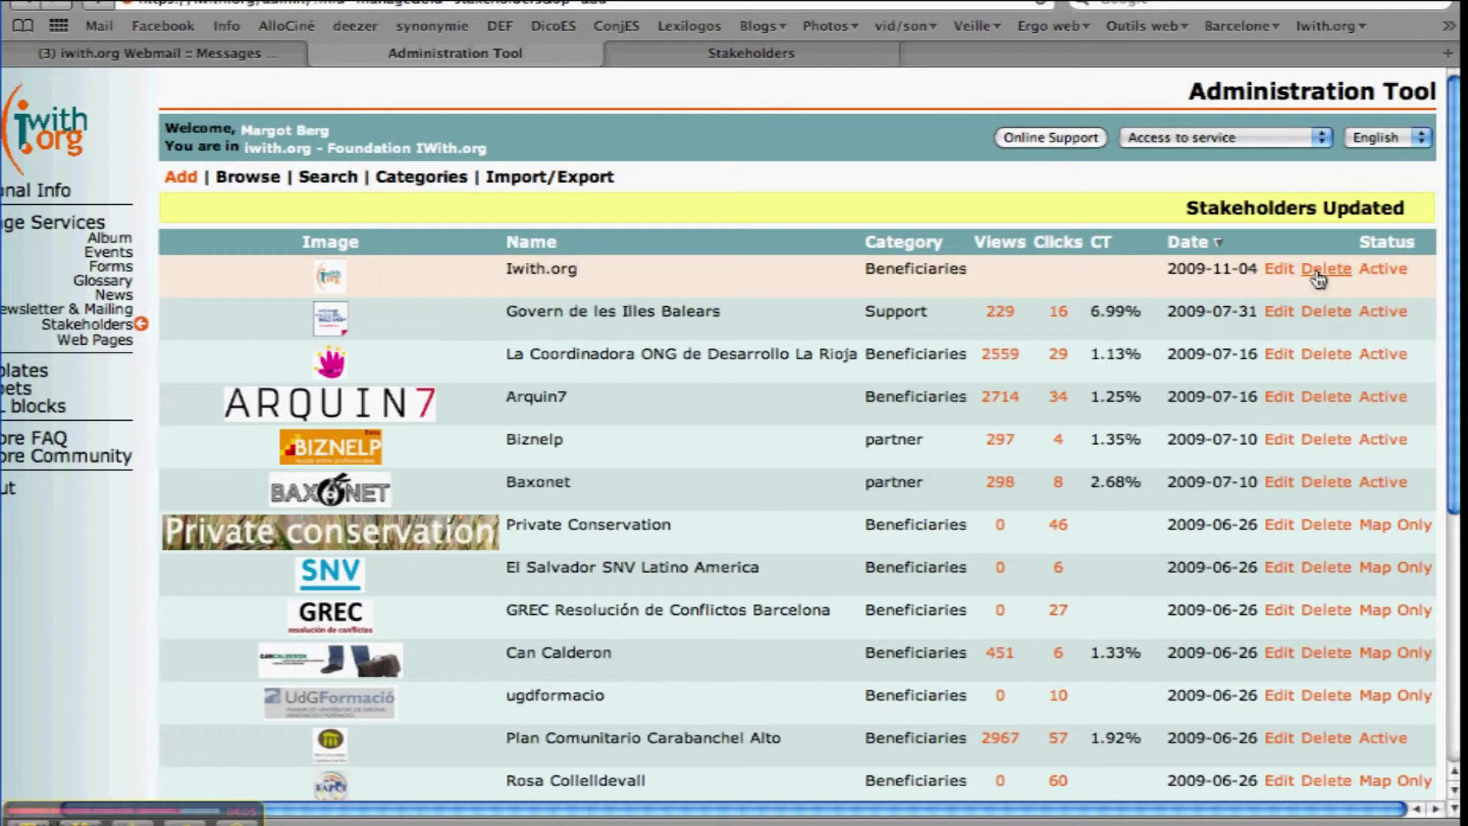
click(1407, 271)
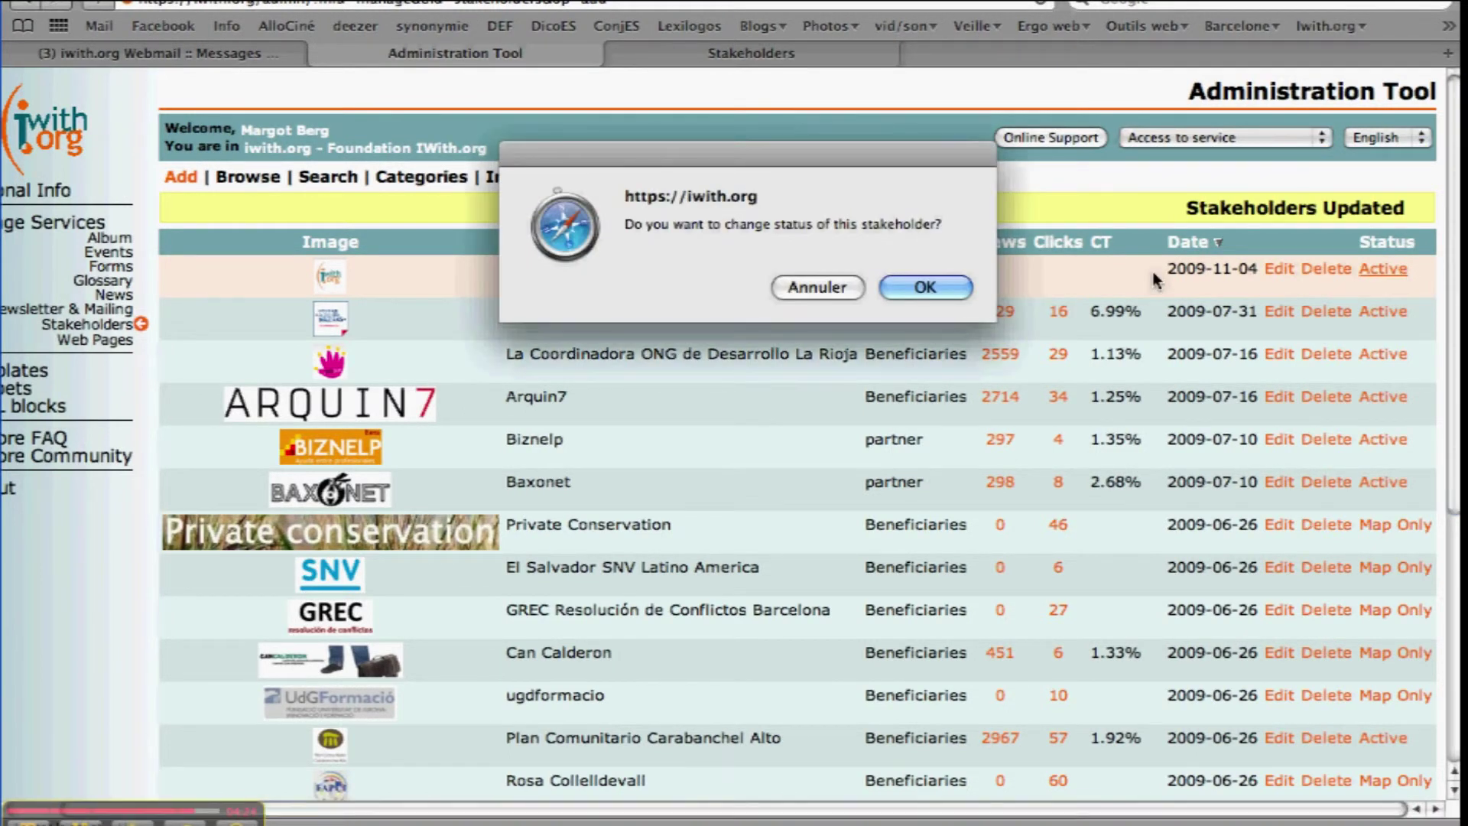
key(Return)
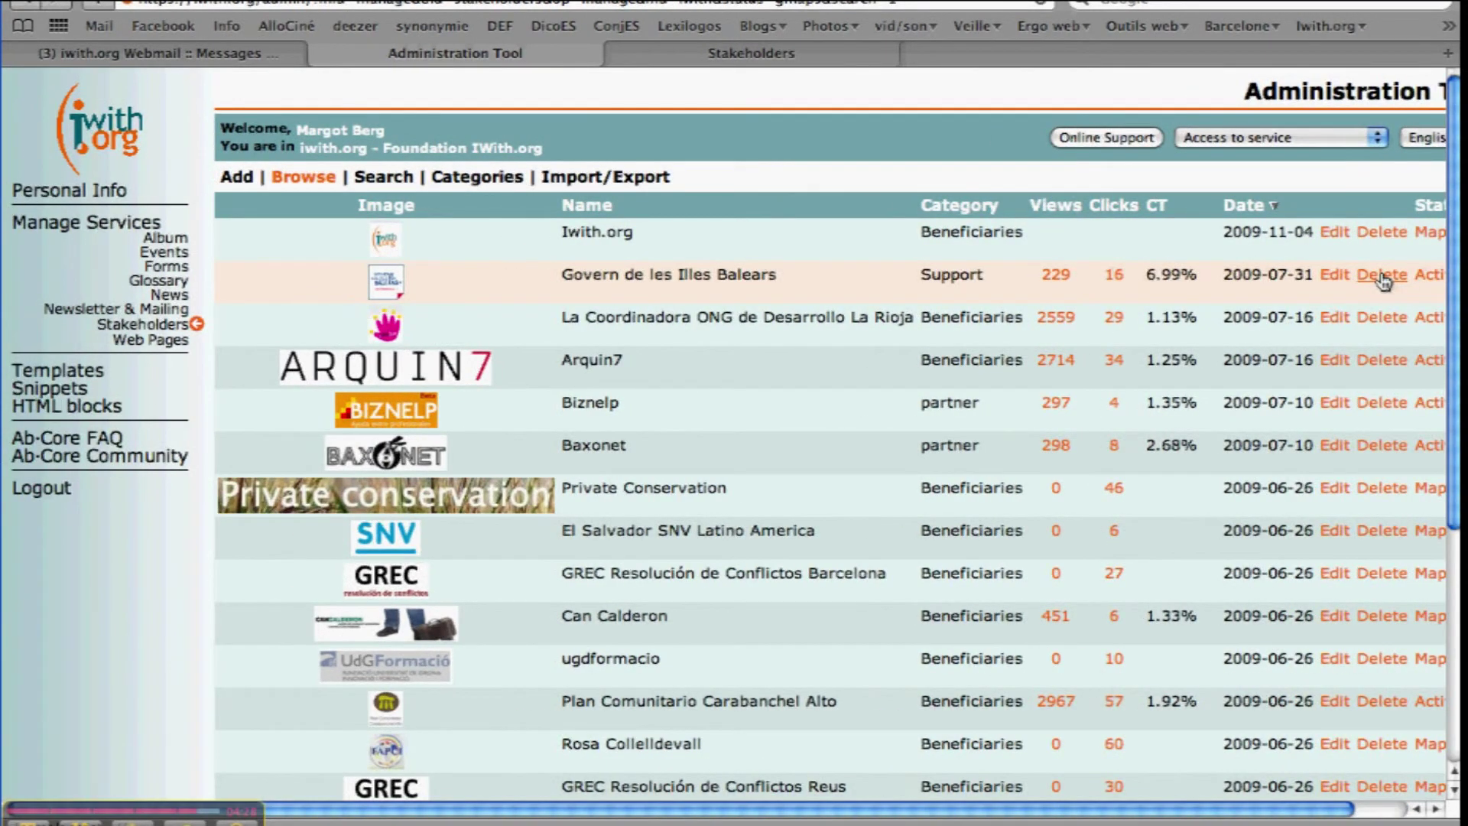
scroll(1384, 241, right, 2)
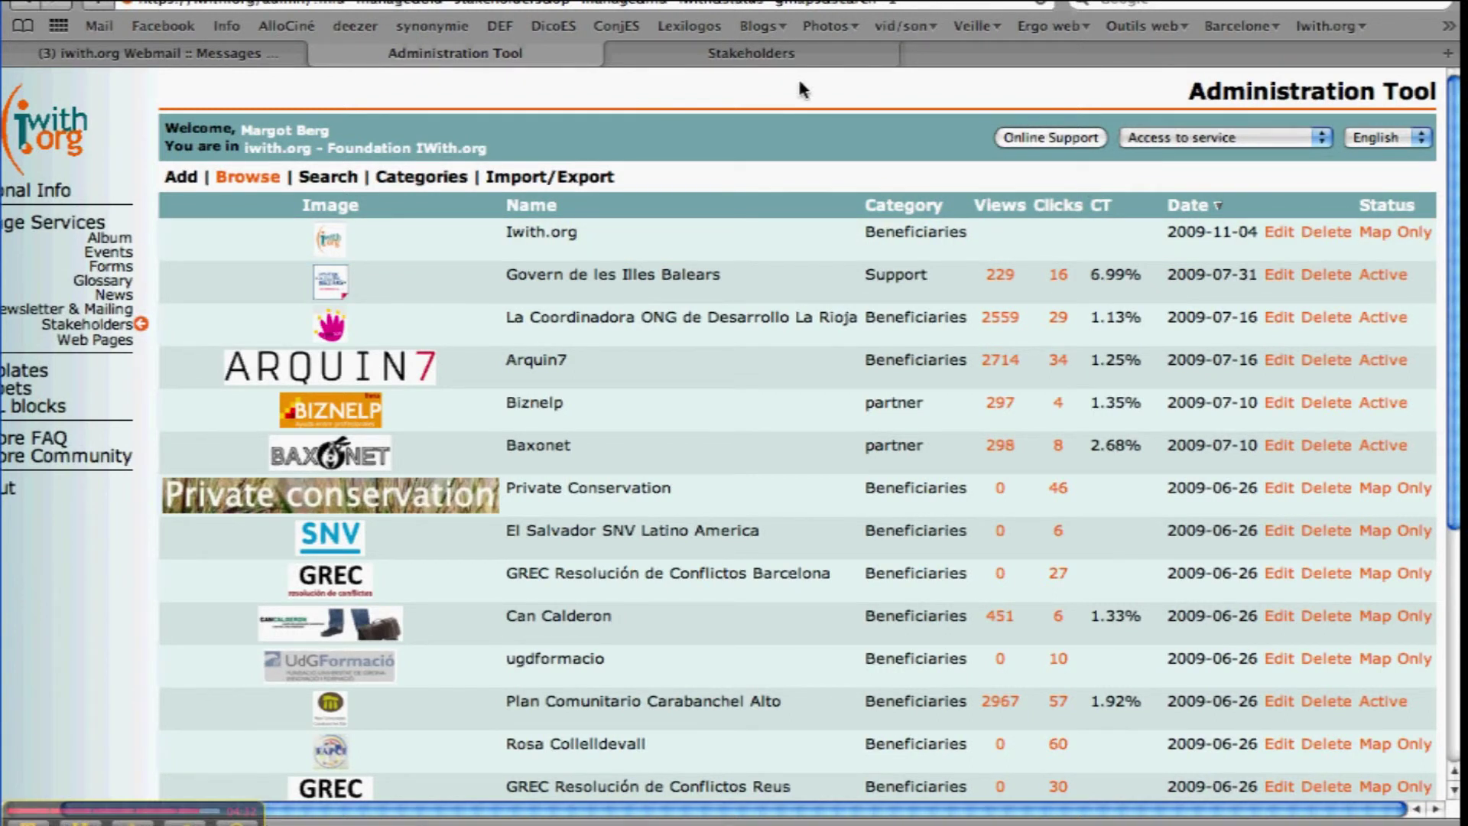
Switch to the public Stakeholders page, view all stakeholders in a map, and return to the category overview.
click(779, 55)
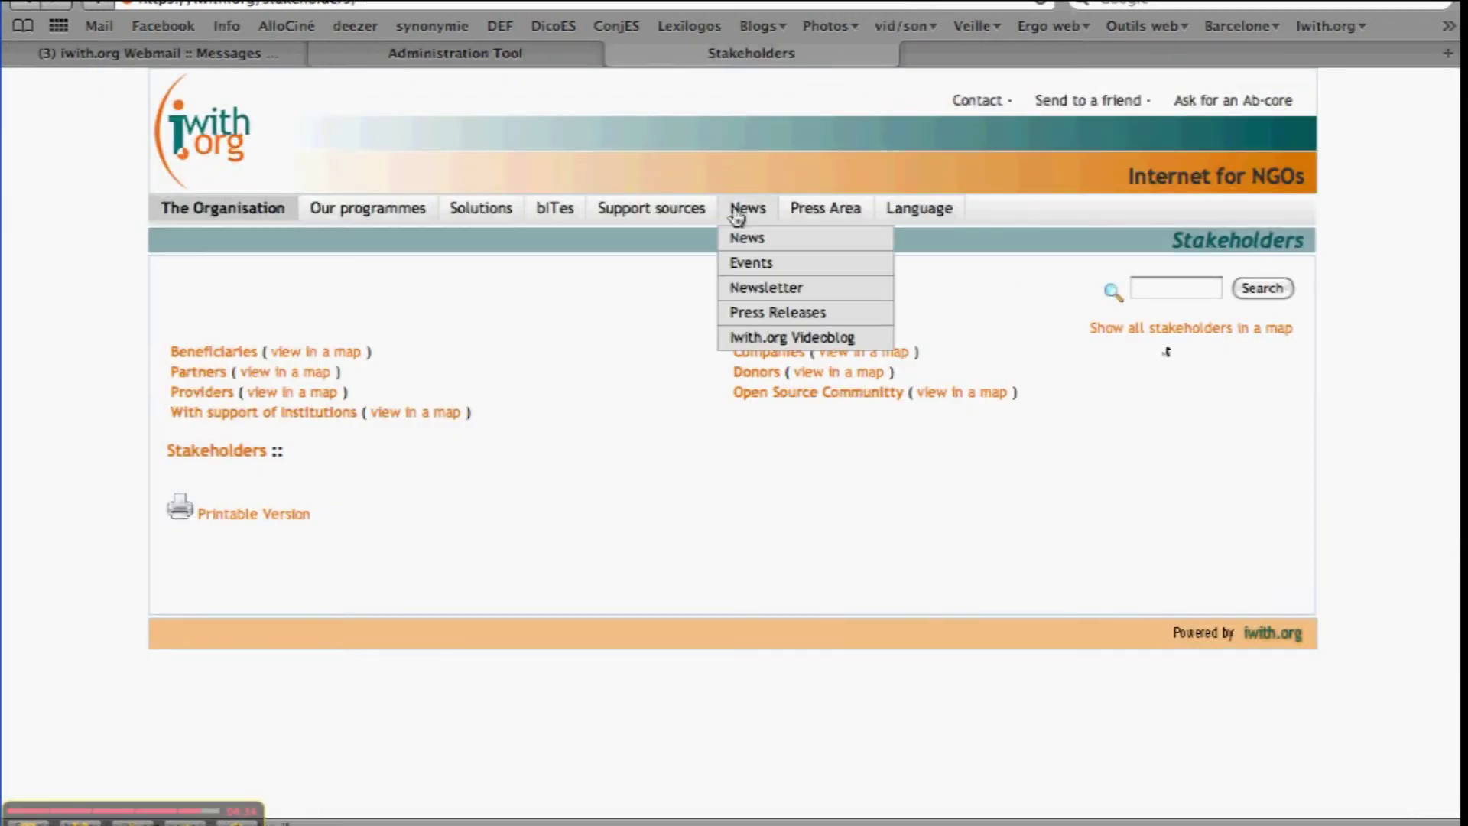
click(1183, 331)
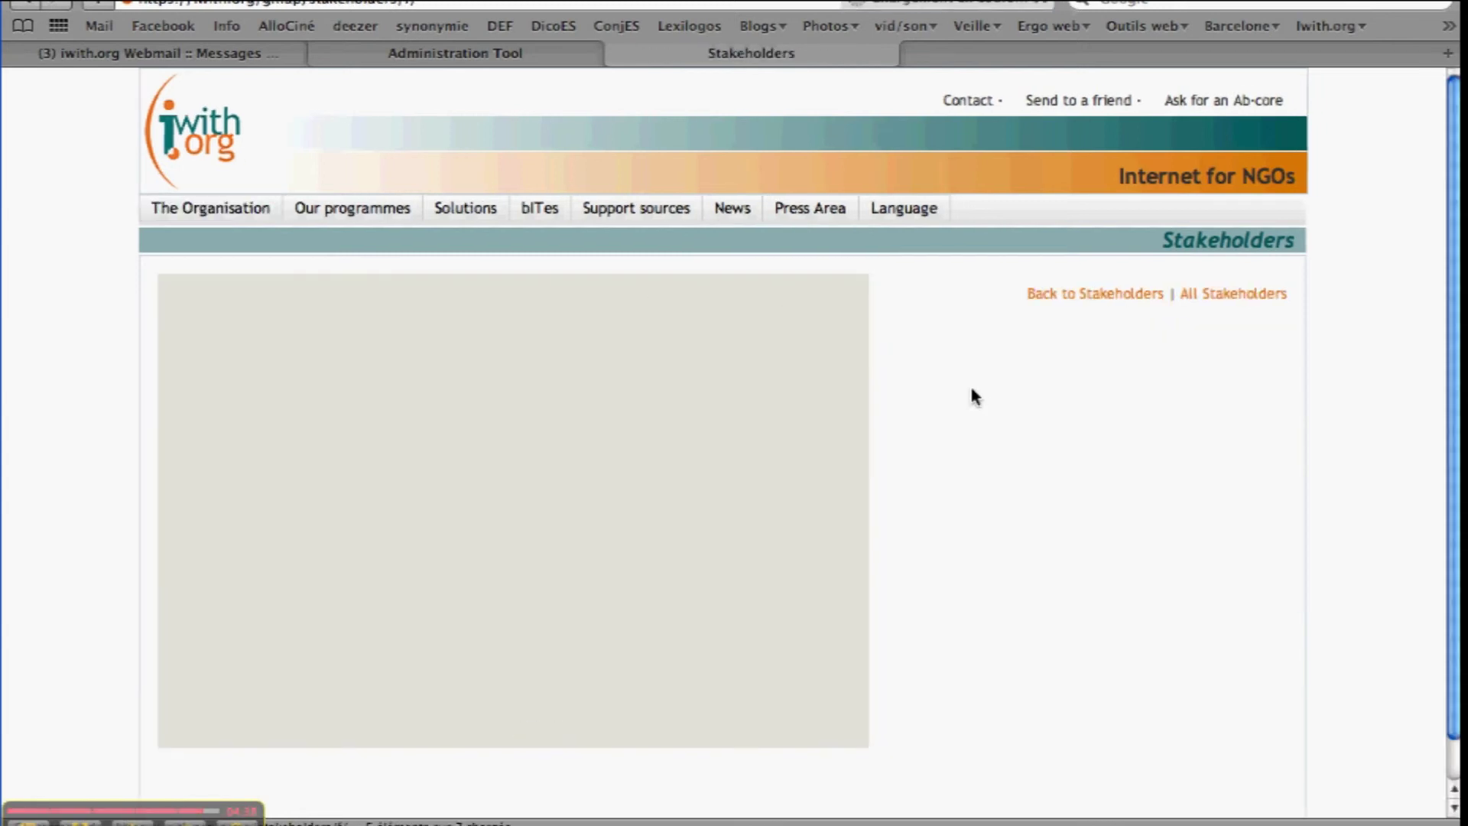
click(1099, 300)
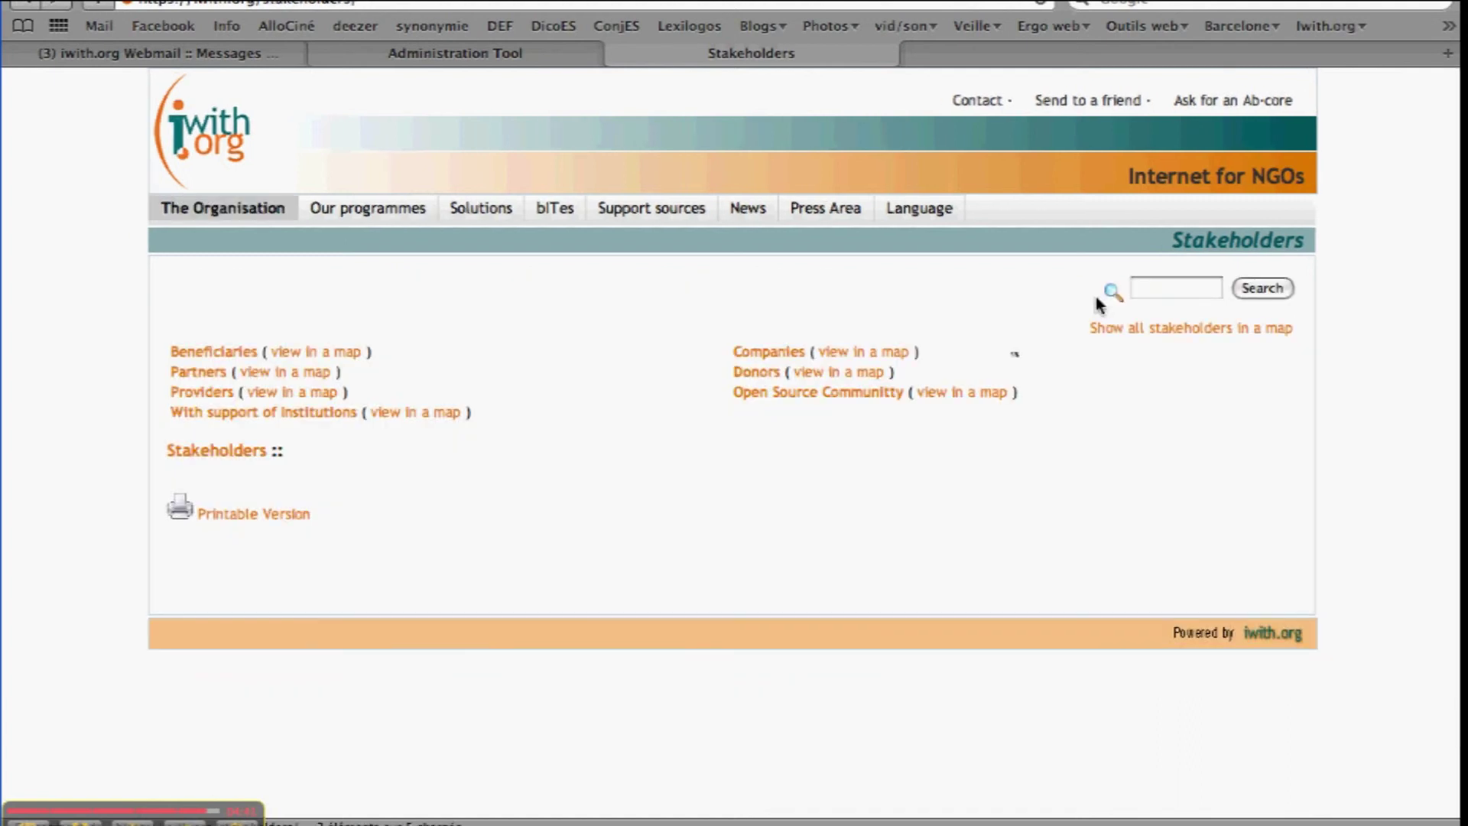
Look through the public Beneficiaries list and open the website of COMSOC - Comunicació Social.
click(218, 353)
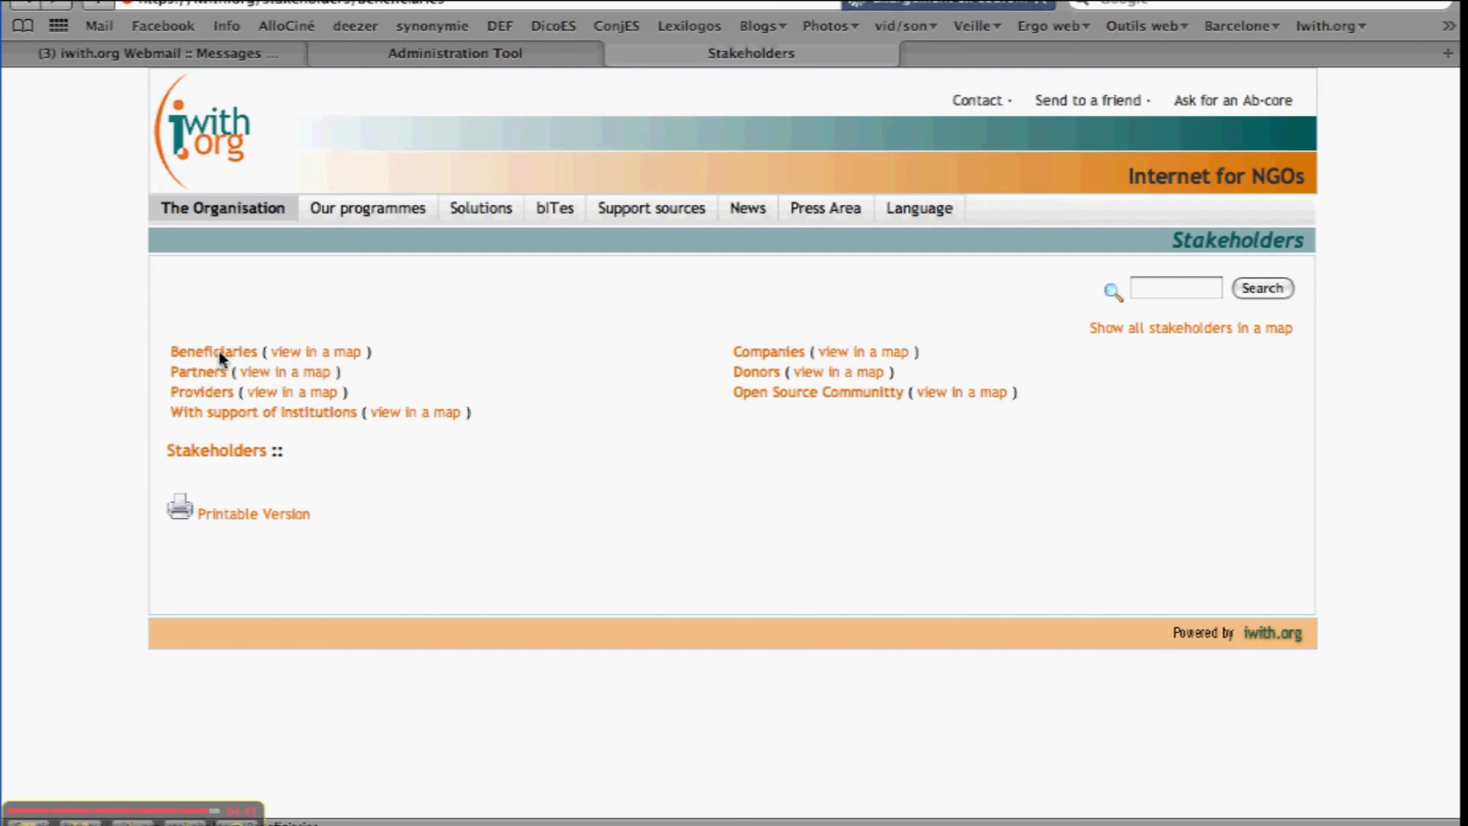
scroll(140, 404, down, 4)
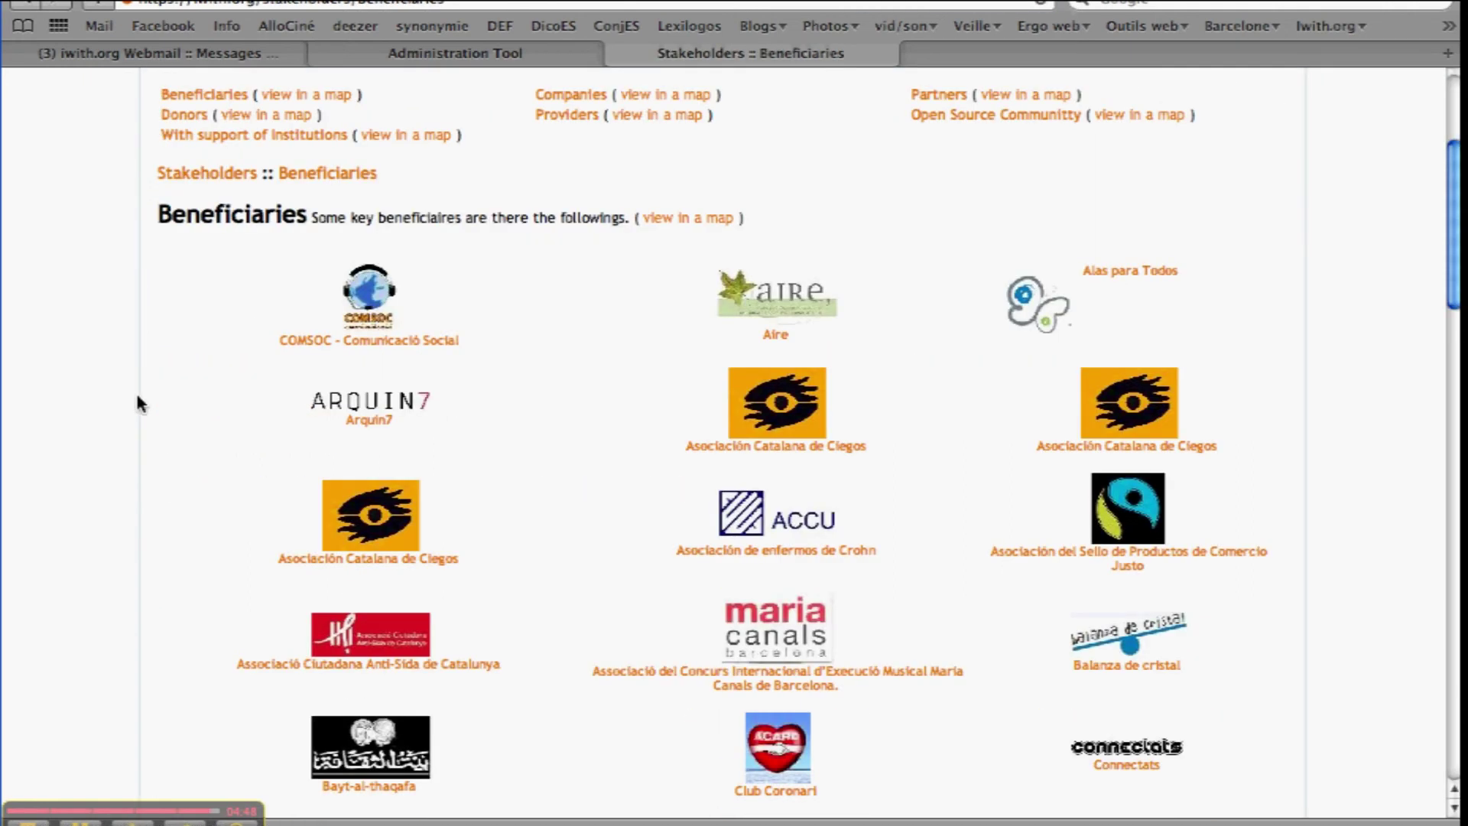
scroll(138, 404, down, 1)
scroll(138, 404, down, 1)
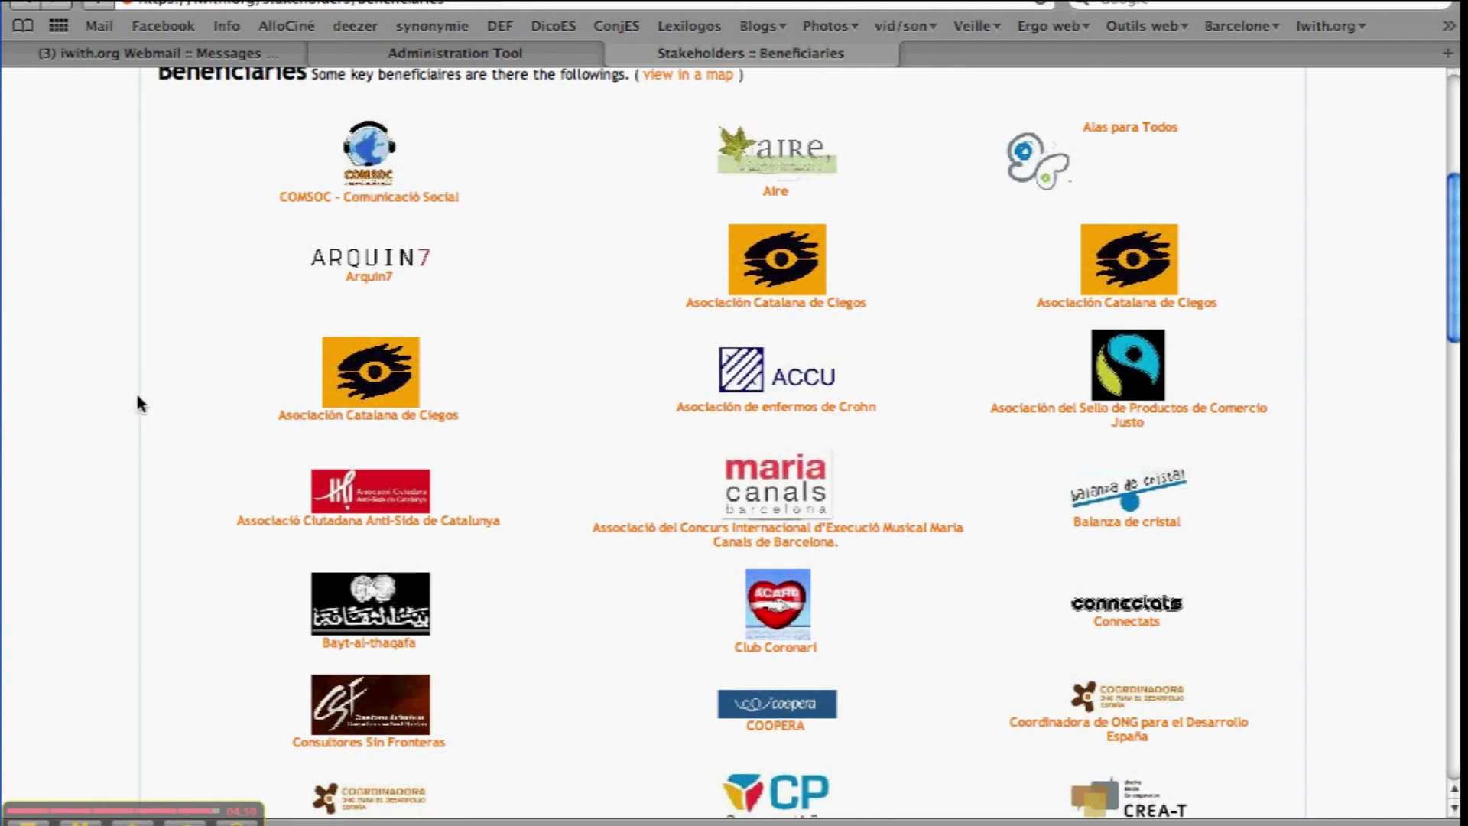
click(375, 172)
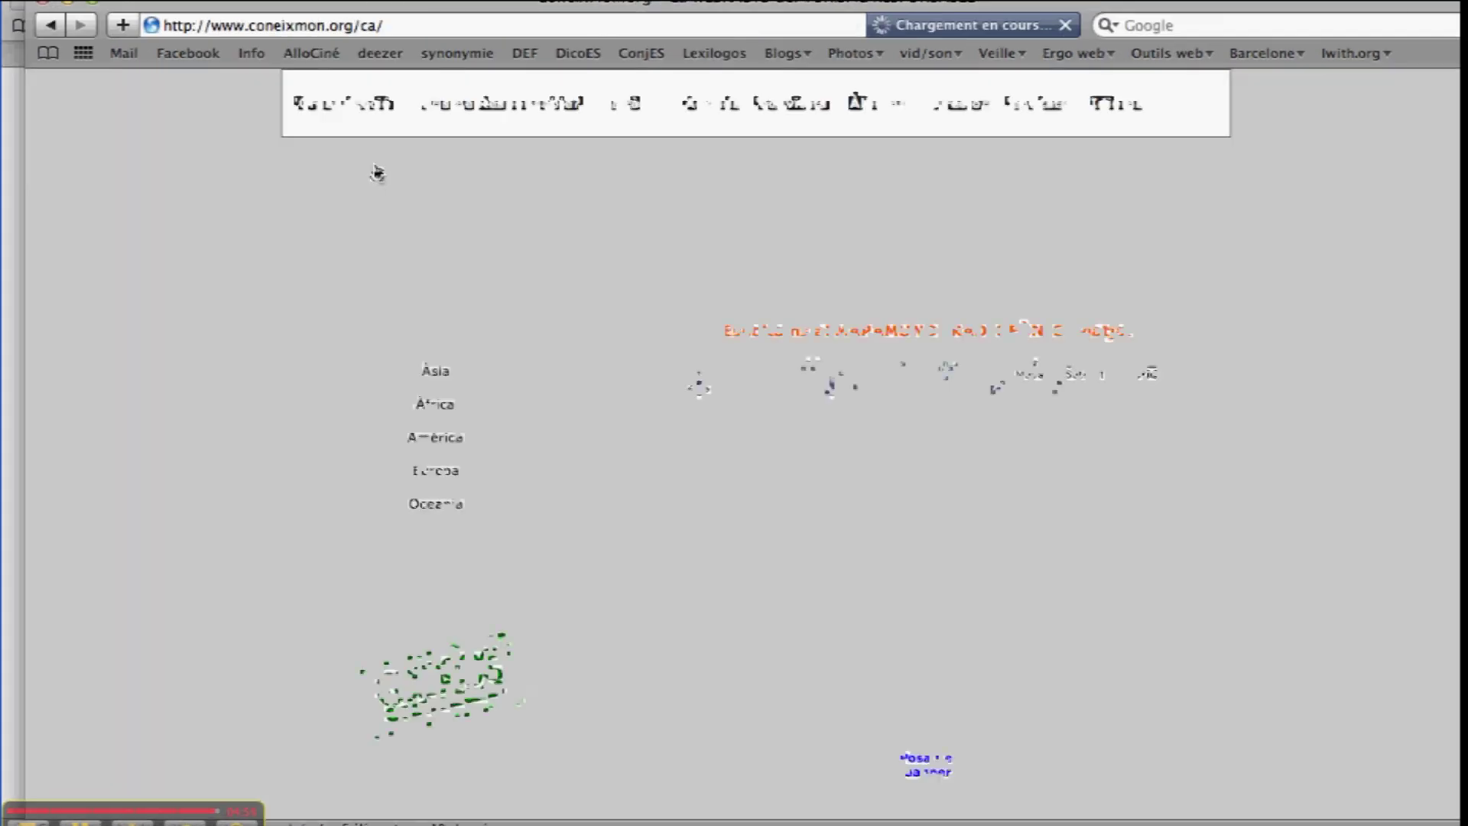